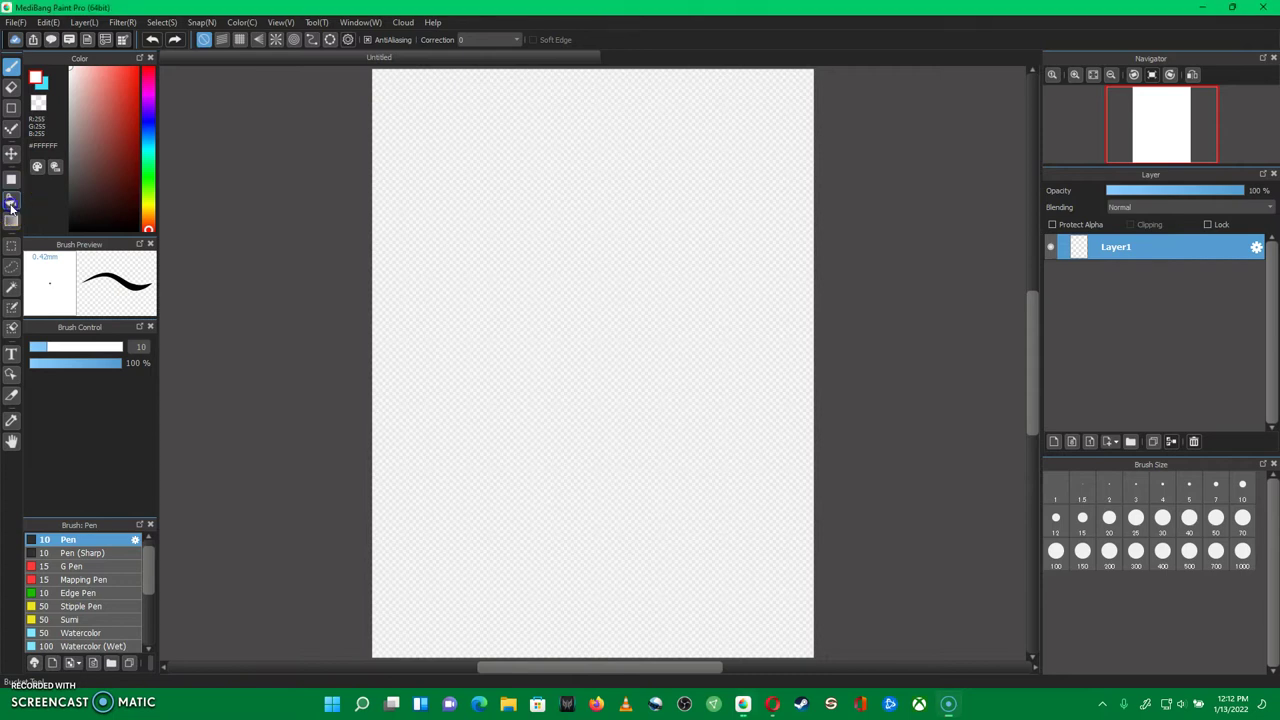
Fill the empty canvas with white and set the brush colour to blue #4664F8
click(582, 424)
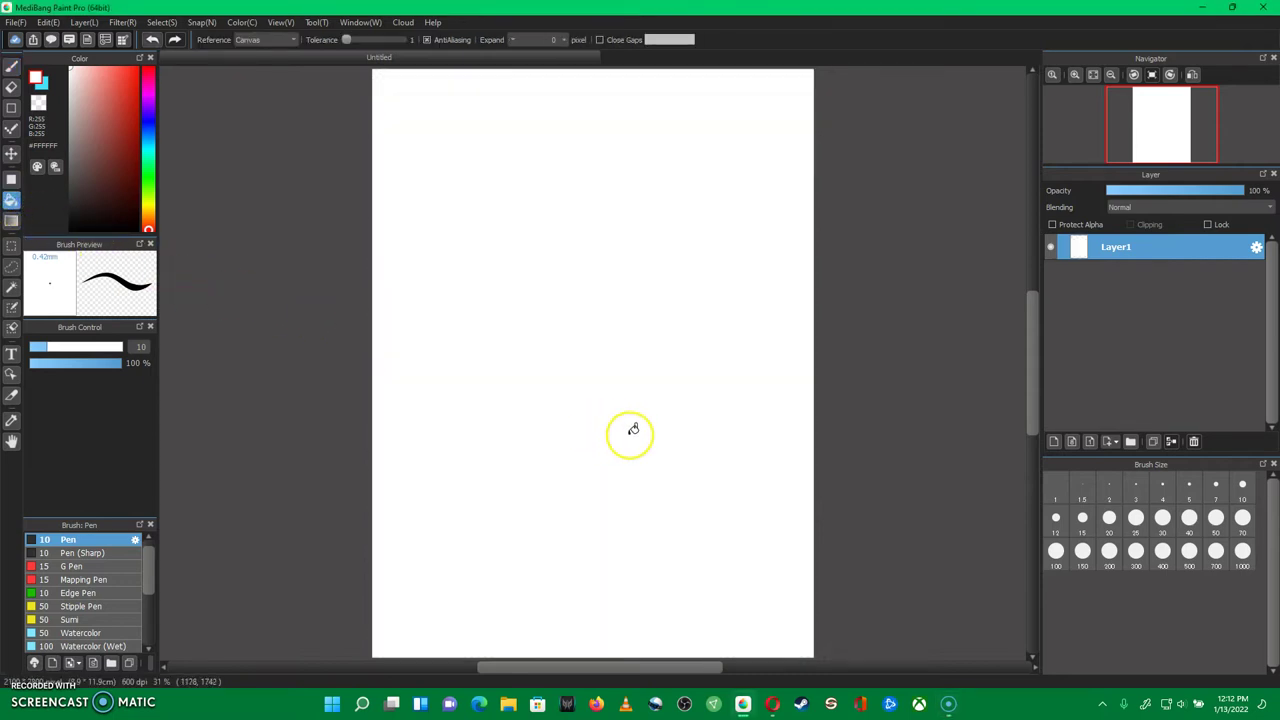
click(11, 65)
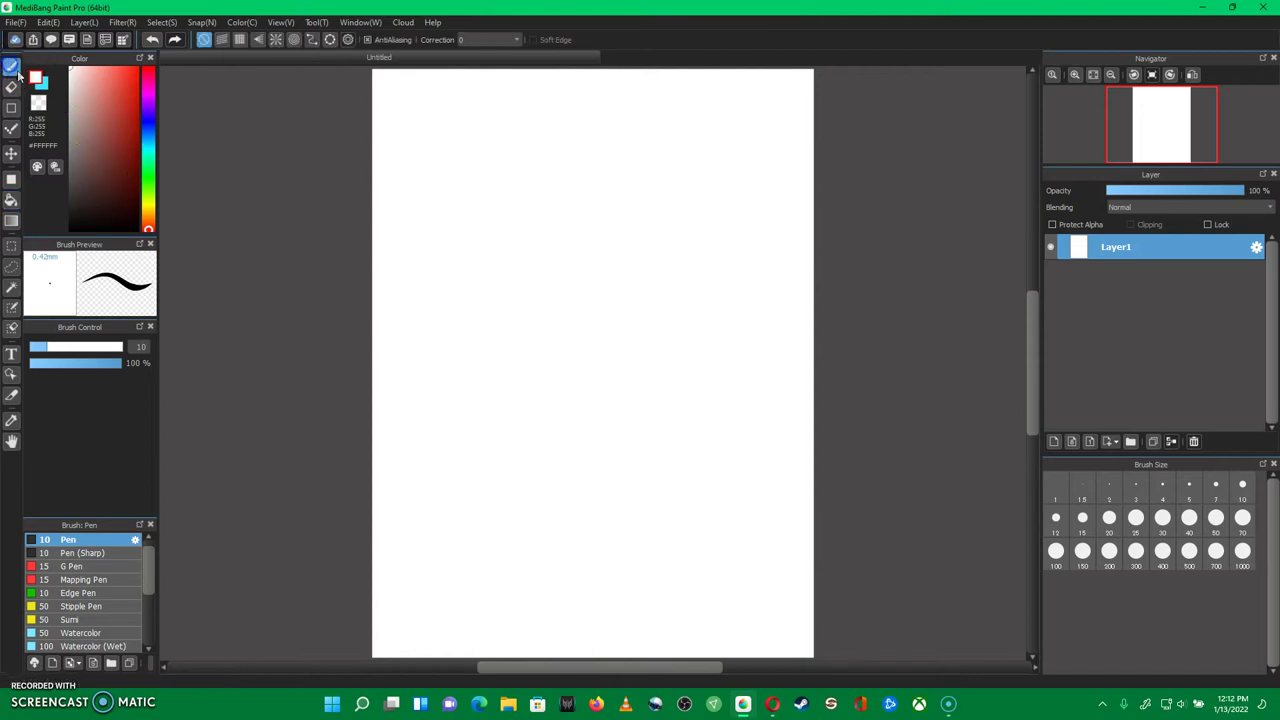
click(148, 125)
click(115, 71)
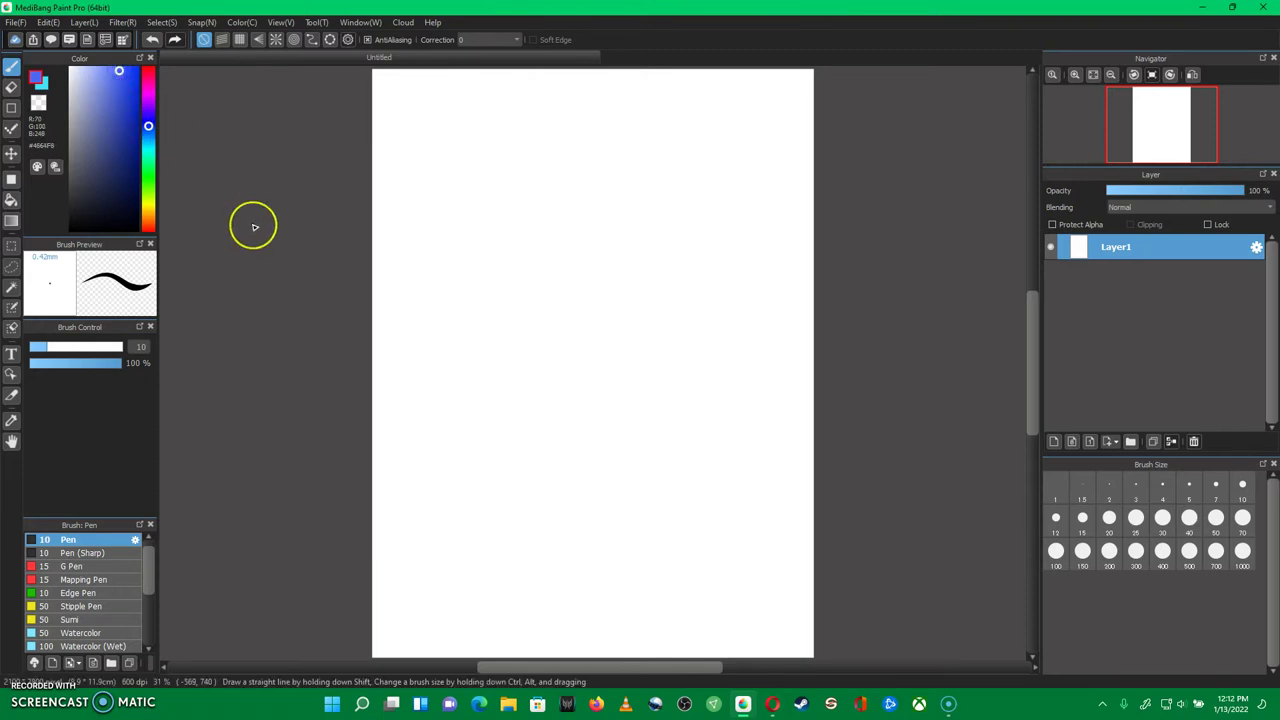
click(603, 443)
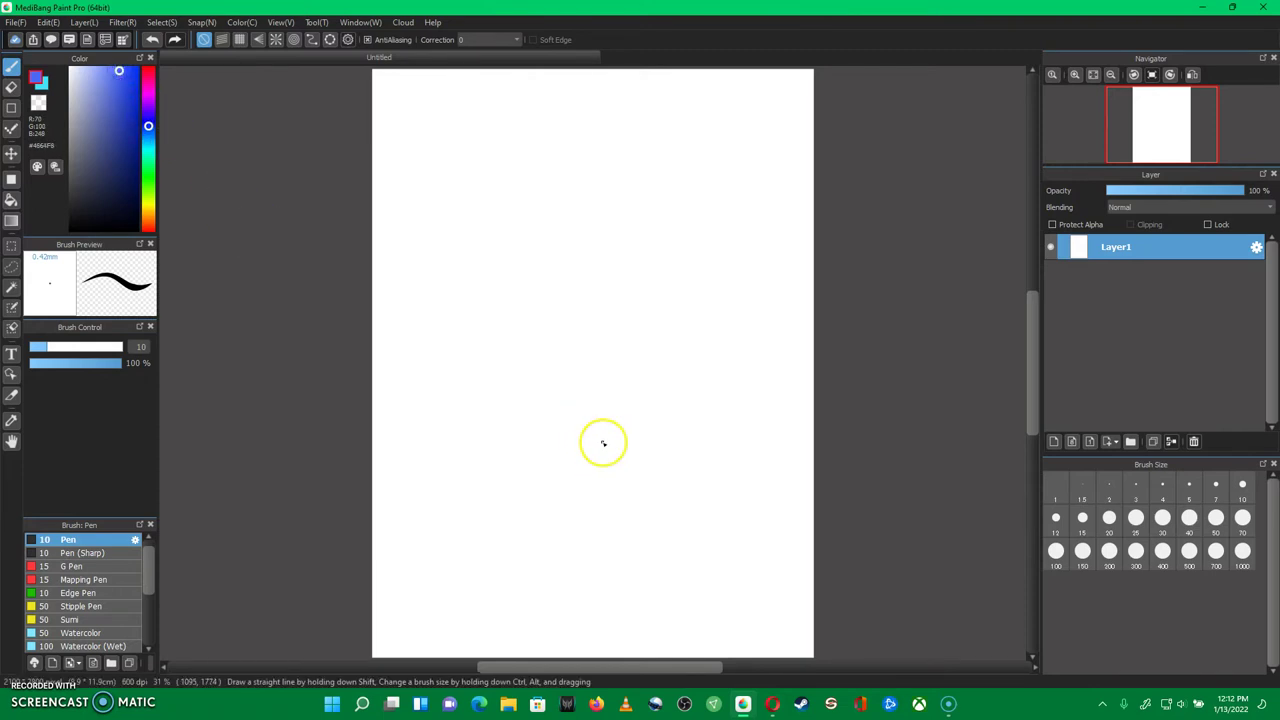
drag(554, 326, 518, 338)
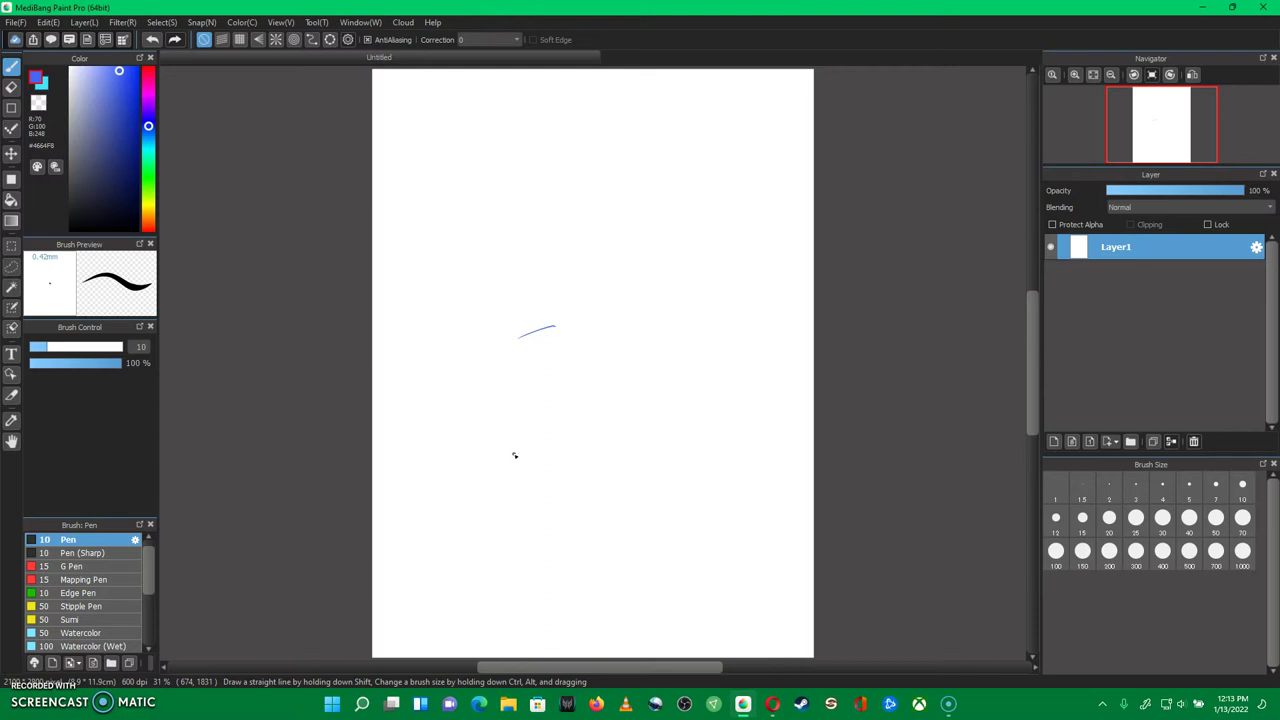
key(ctrl+z)
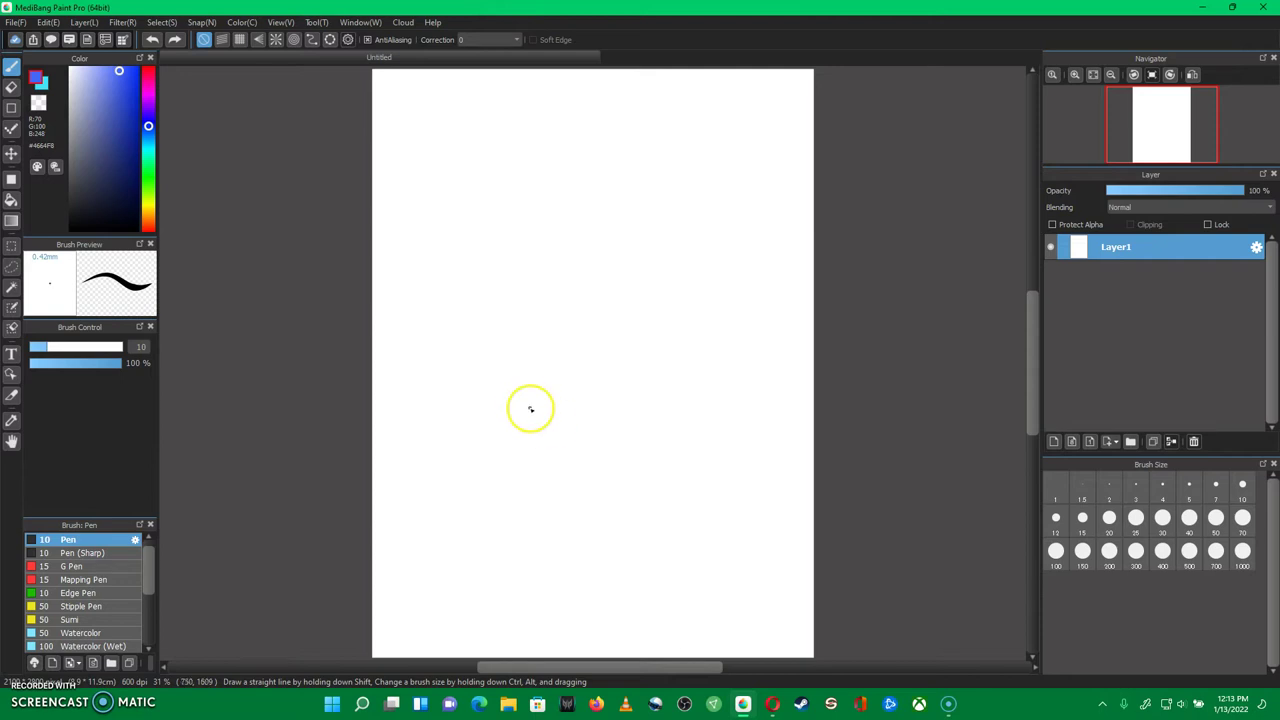
Set the pen size to 17 and draw a narrow vertical bar outline with a notched top and pointed bottom at the canvas centre
click(61, 347)
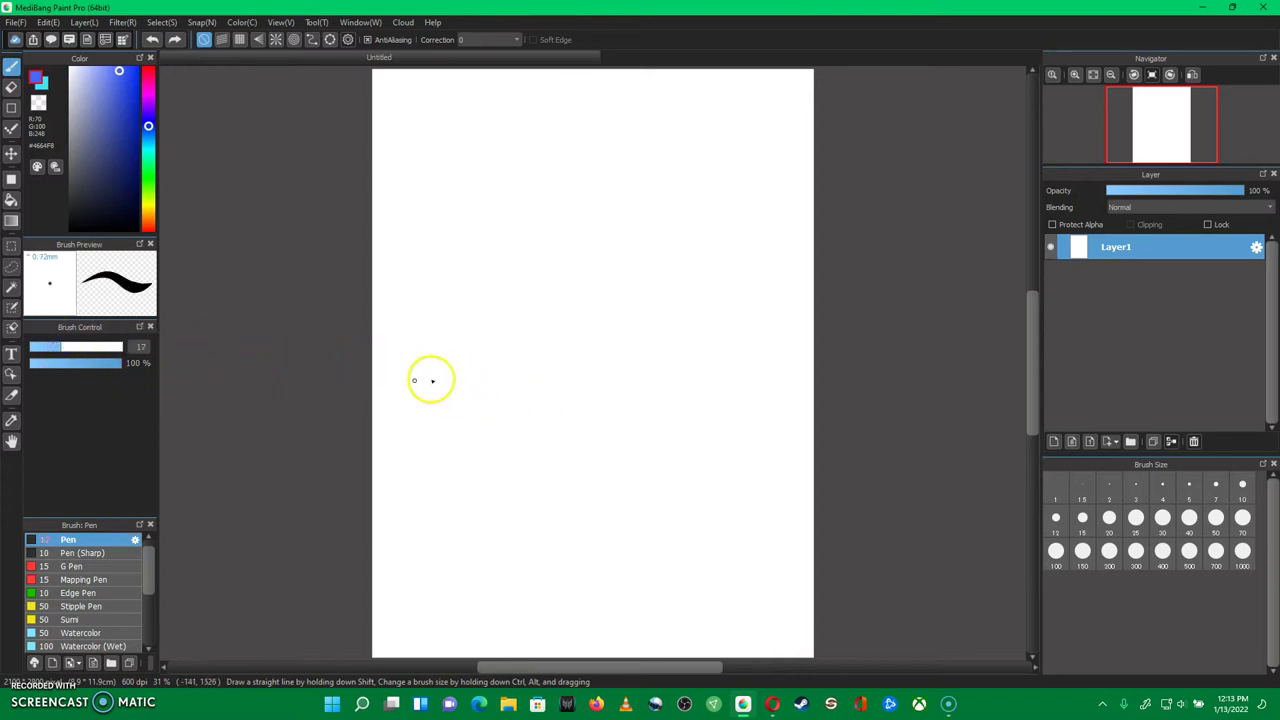
scroll(541, 348, up, 2)
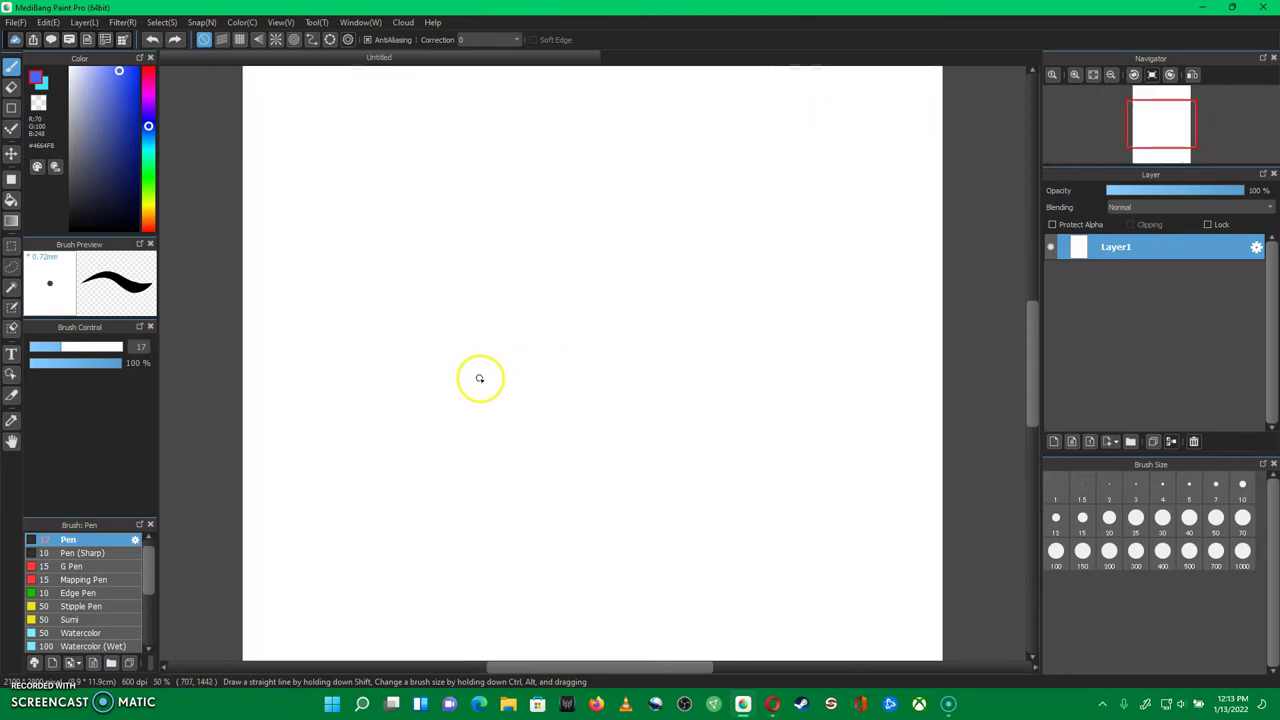
scroll(529, 340, down, 1)
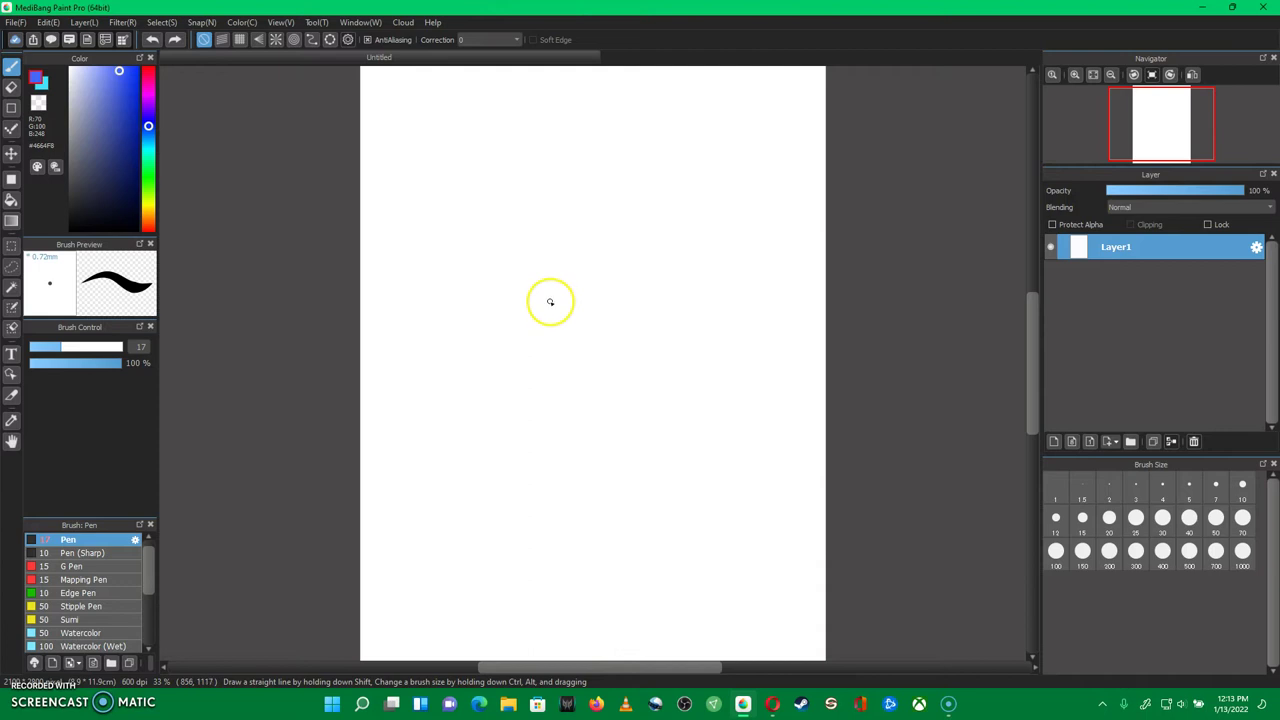
click(553, 310)
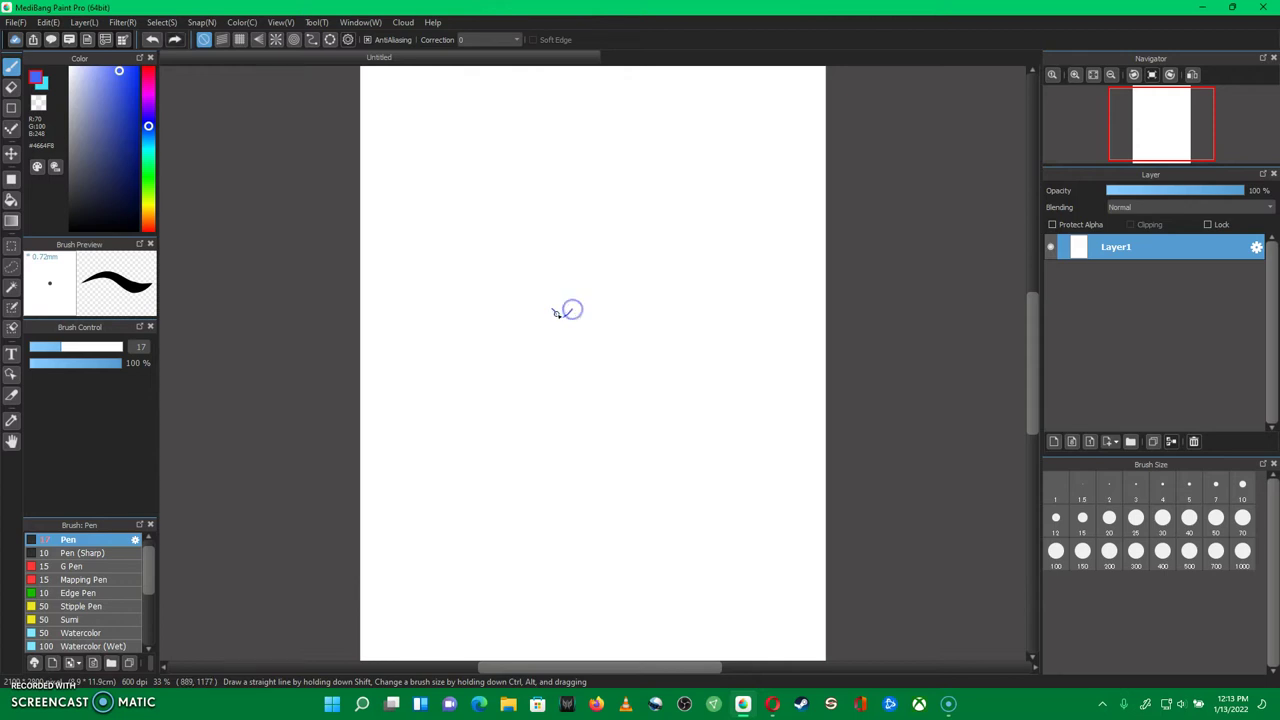
drag(555, 316, 559, 437)
drag(572, 436, 571, 308)
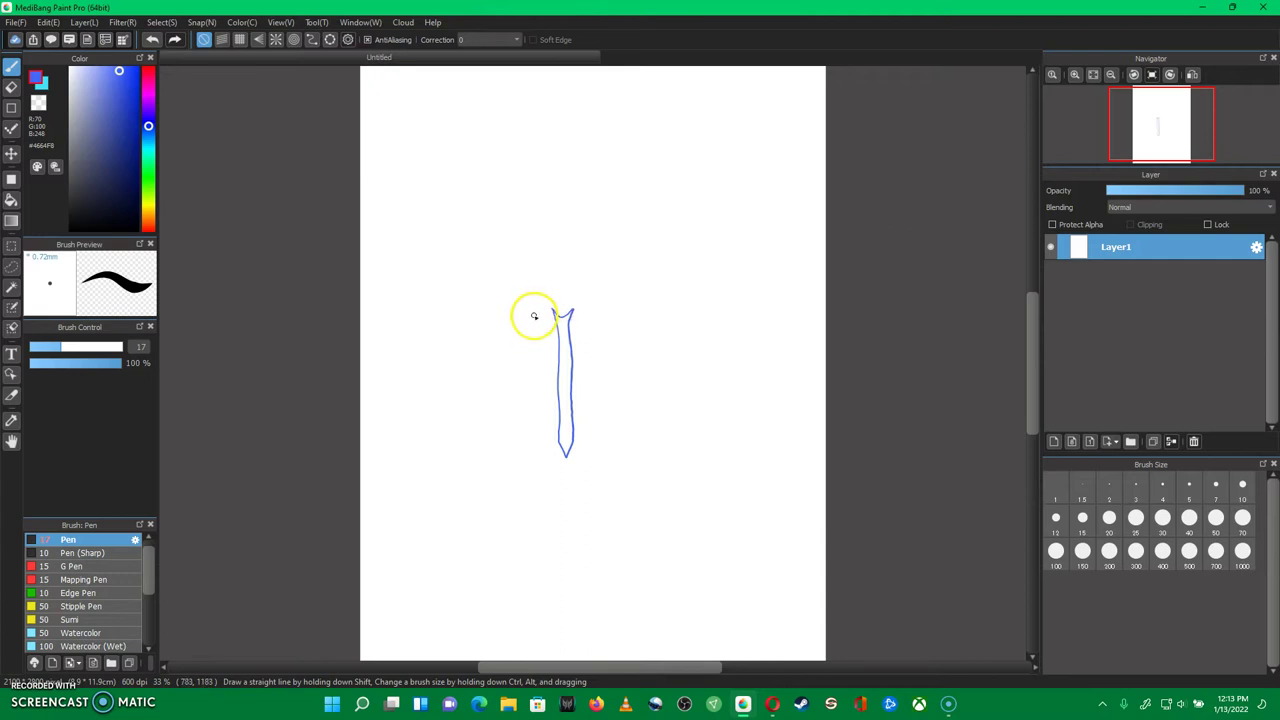
drag(531, 311, 542, 411)
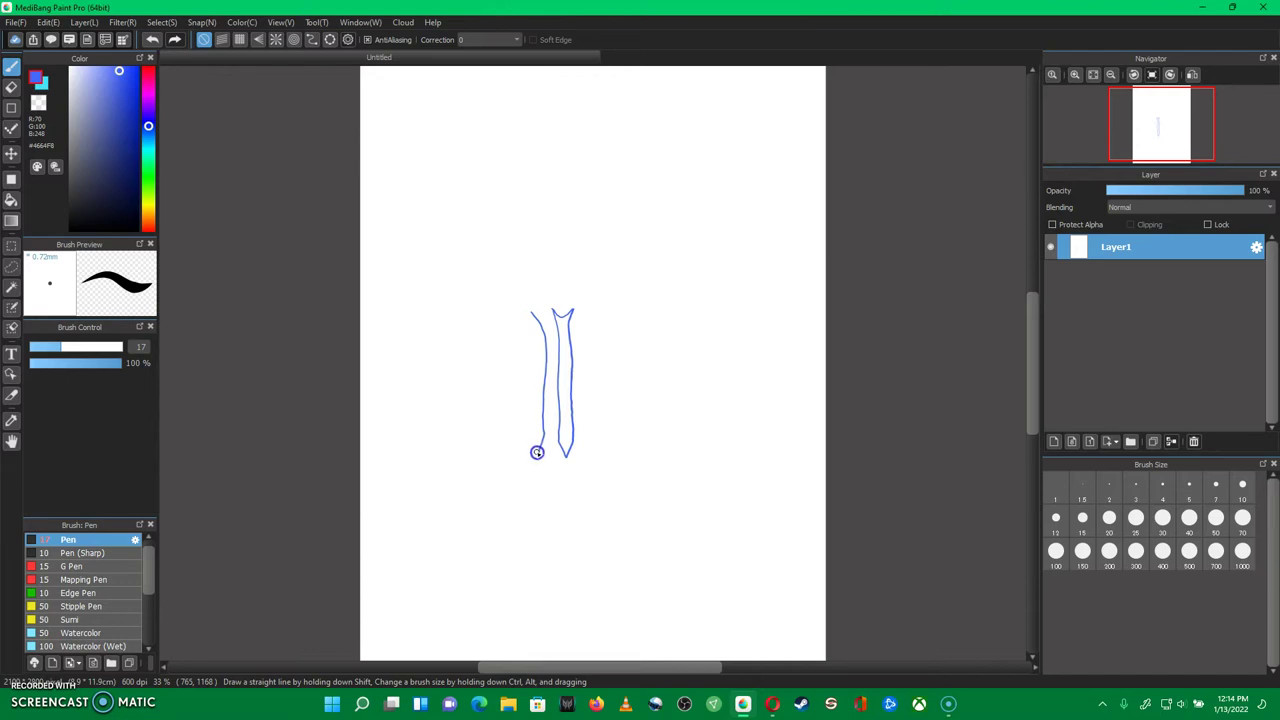
mouse_move(528, 431)
mouse_down()
mouse_move(533, 339)
mouse_move(513, 297)
mouse_move(535, 312)
mouse_up()
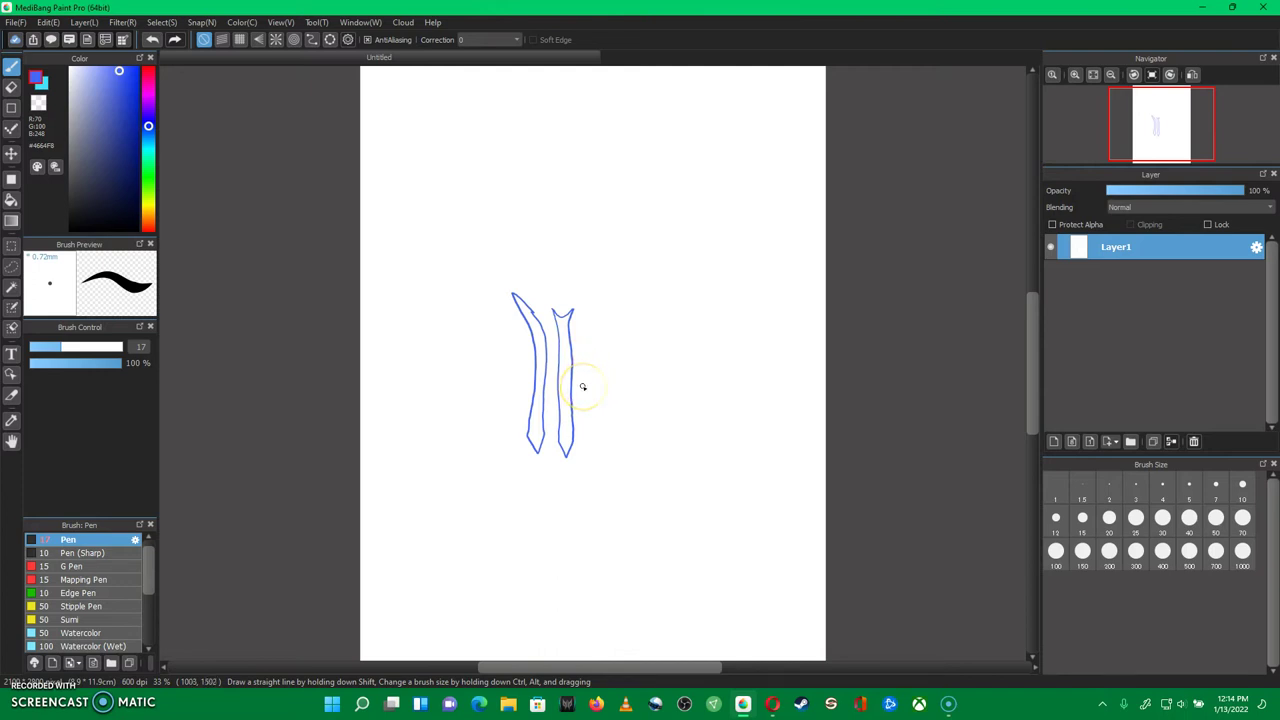
key(ctrl+z)
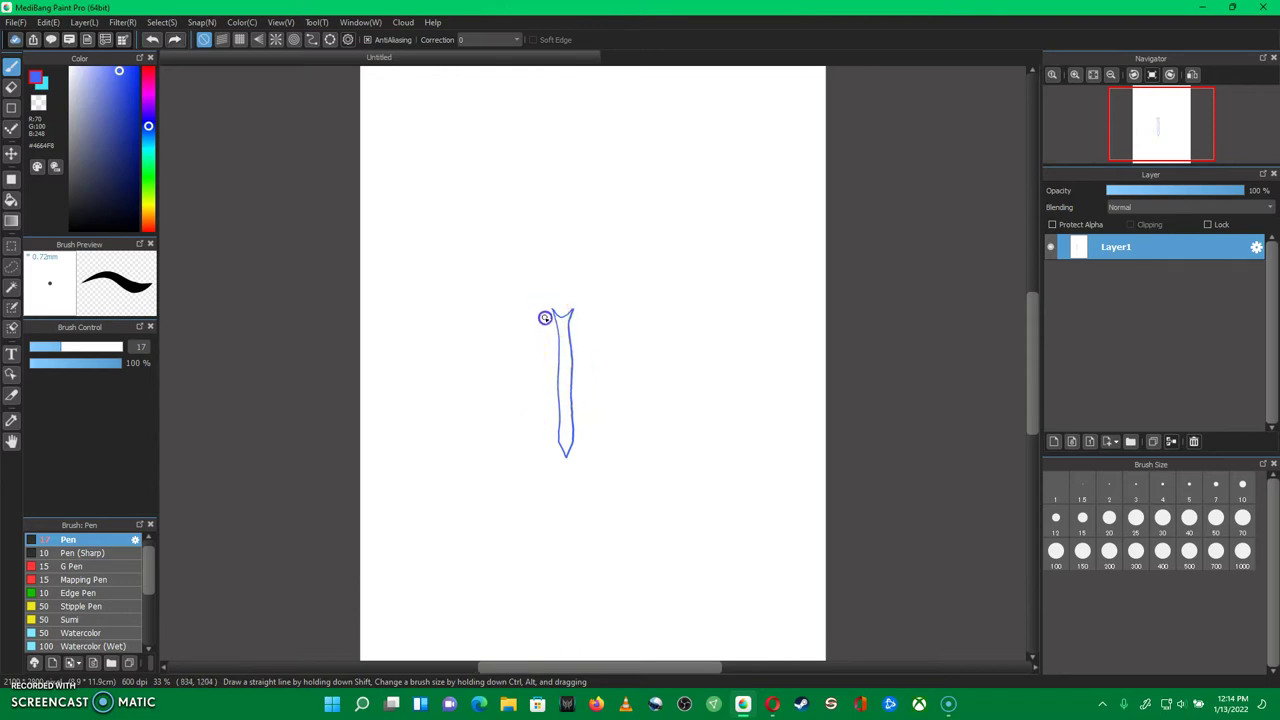
Draw a matching vertical bar outline on each side of the central bar, with tops flaring outward and pointed bottoms
mouse_move(522, 296)
mouse_down()
mouse_move(545, 318)
mouse_move(545, 455)
mouse_move(536, 326)
mouse_move(513, 286)
mouse_move(529, 300)
mouse_up()
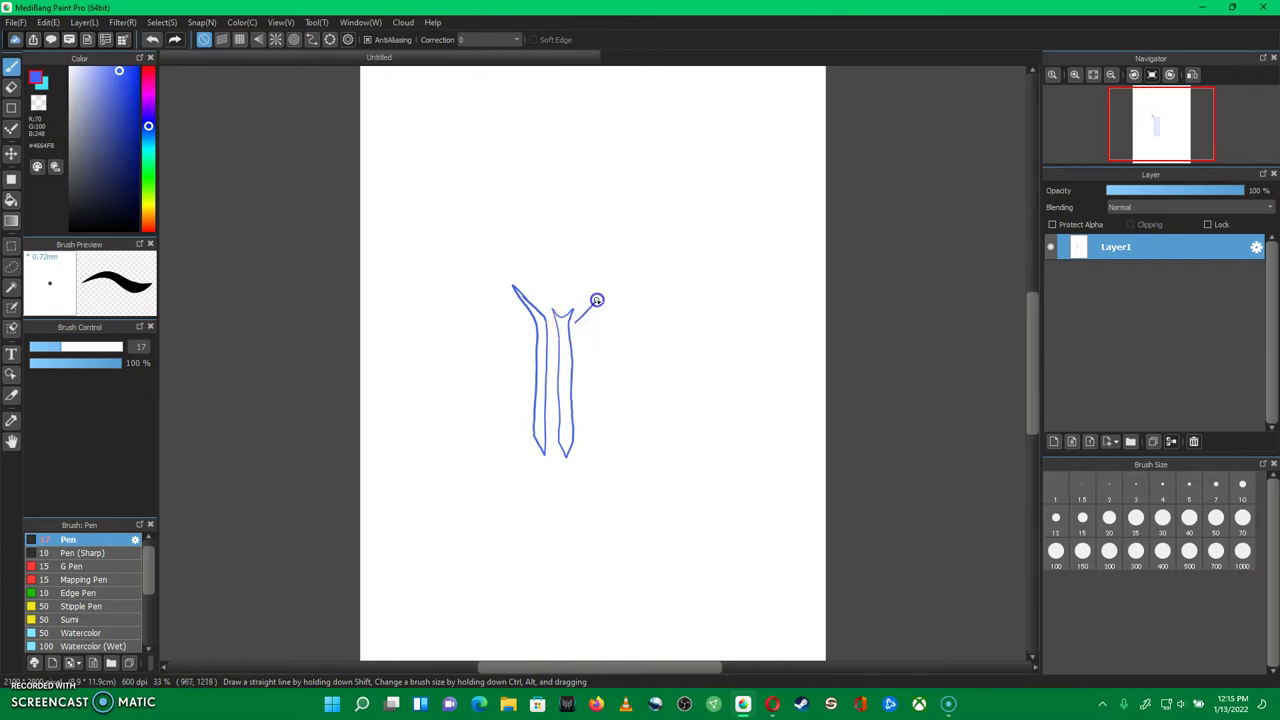
key(ctrl+z)
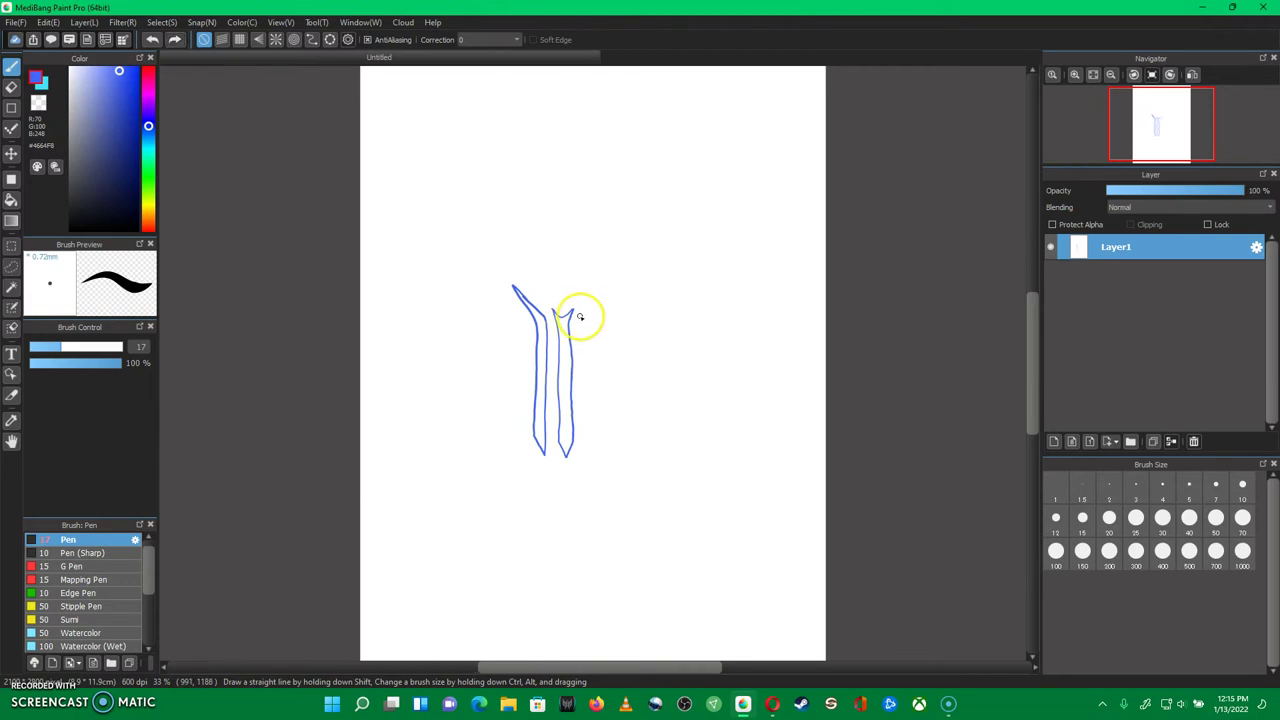
drag(580, 317, 581, 317)
mouse_move(609, 289)
mouse_down()
mouse_move(591, 336)
mouse_move(584, 456)
mouse_up()
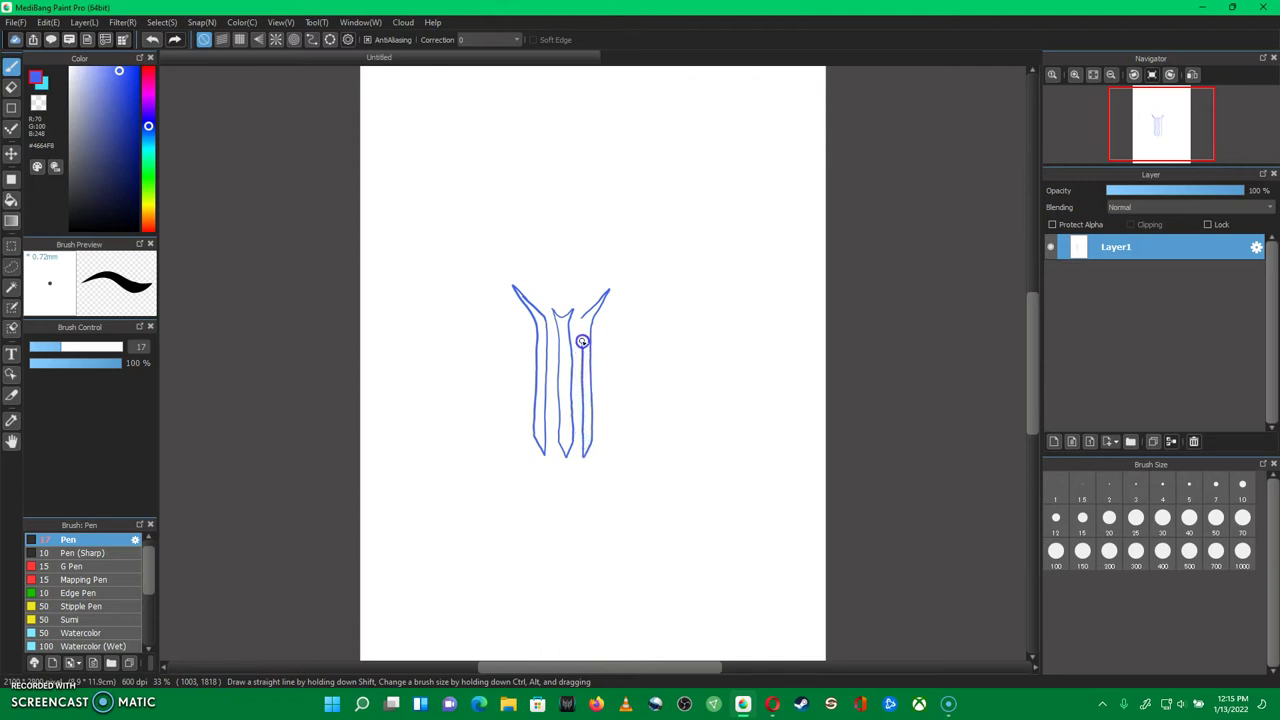
drag(582, 330, 582, 317)
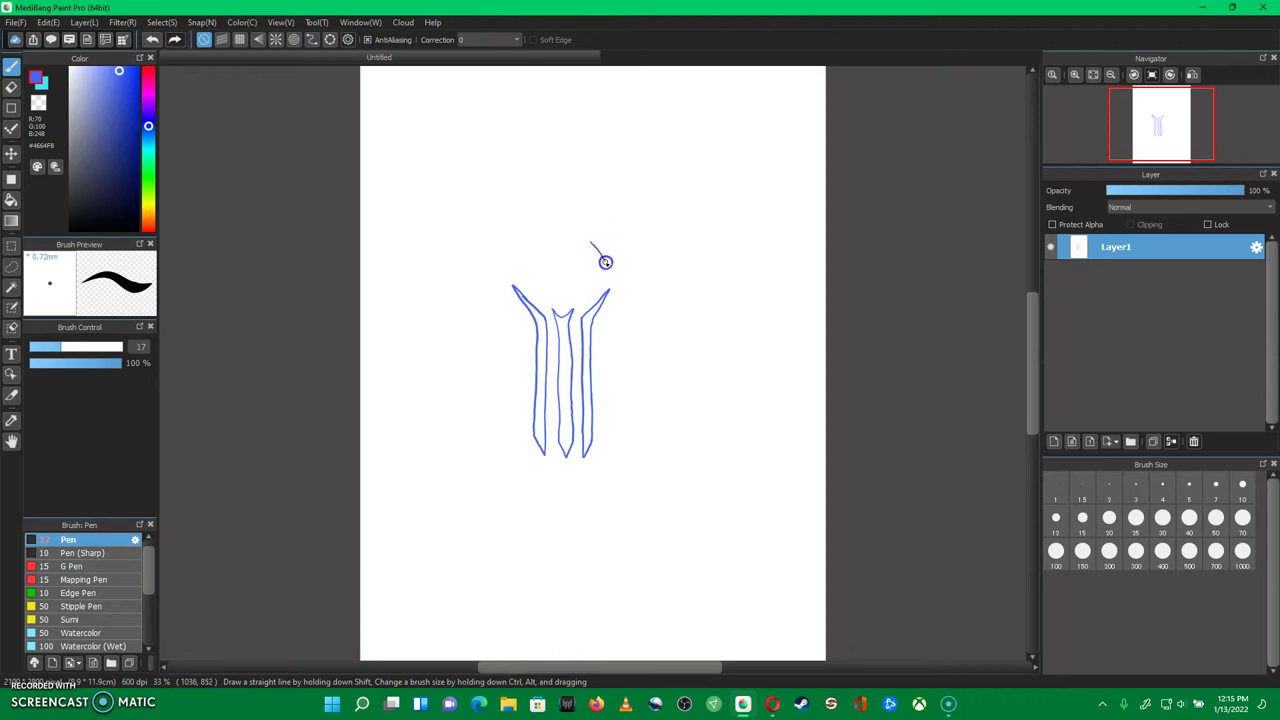
mouse_move(590, 291)
mouse_down()
mouse_move(620, 268)
mouse_move(675, 265)
mouse_up()
drag(668, 251, 633, 252)
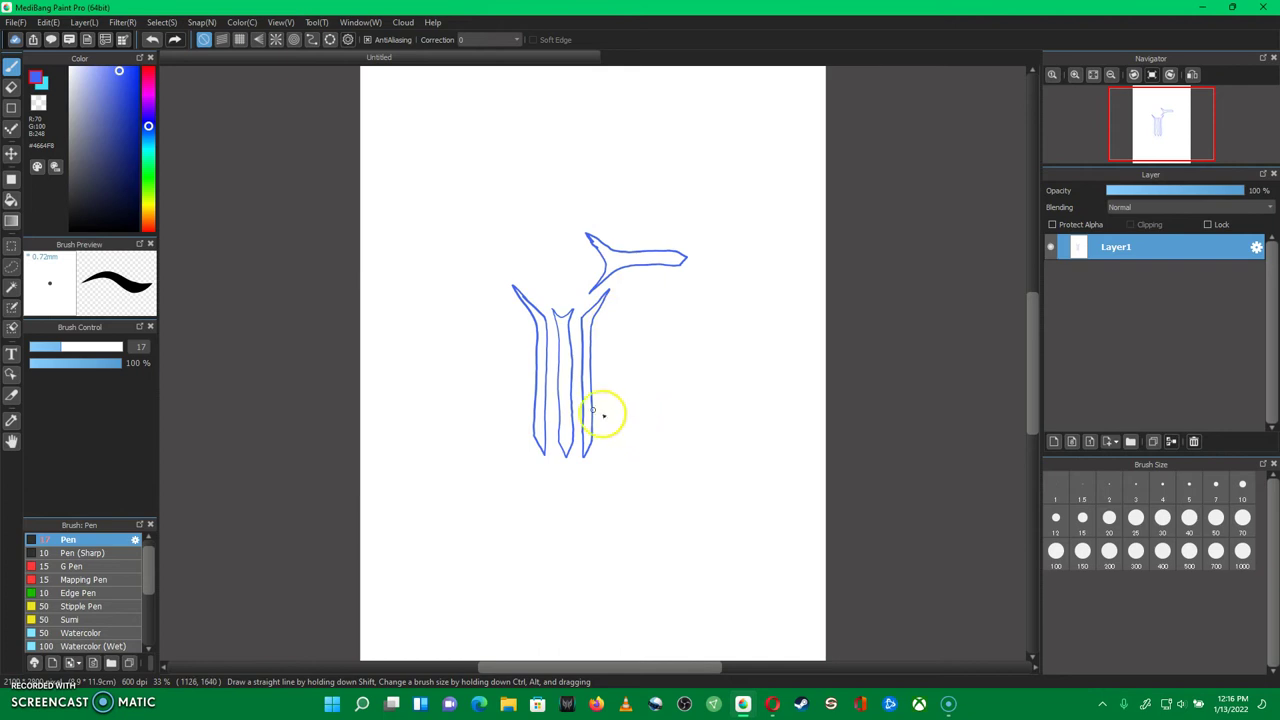
click(13, 89)
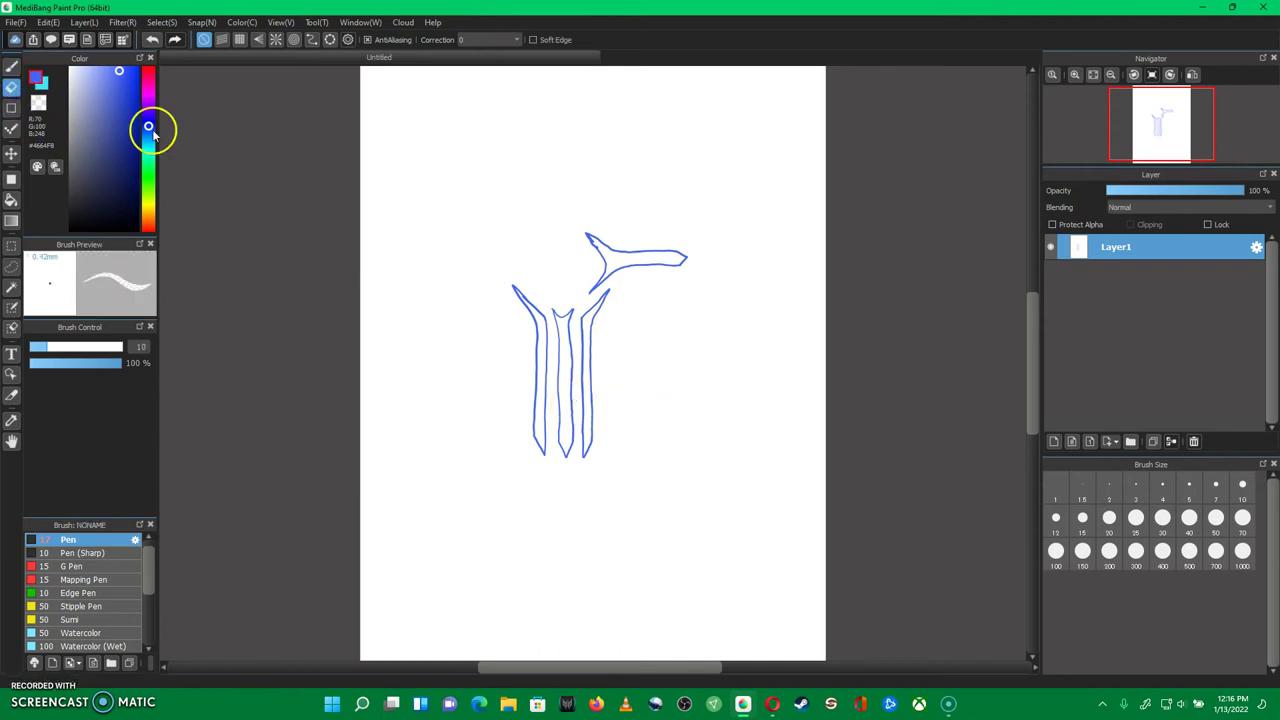
key(ctrl+Up)
drag(620, 214, 593, 187)
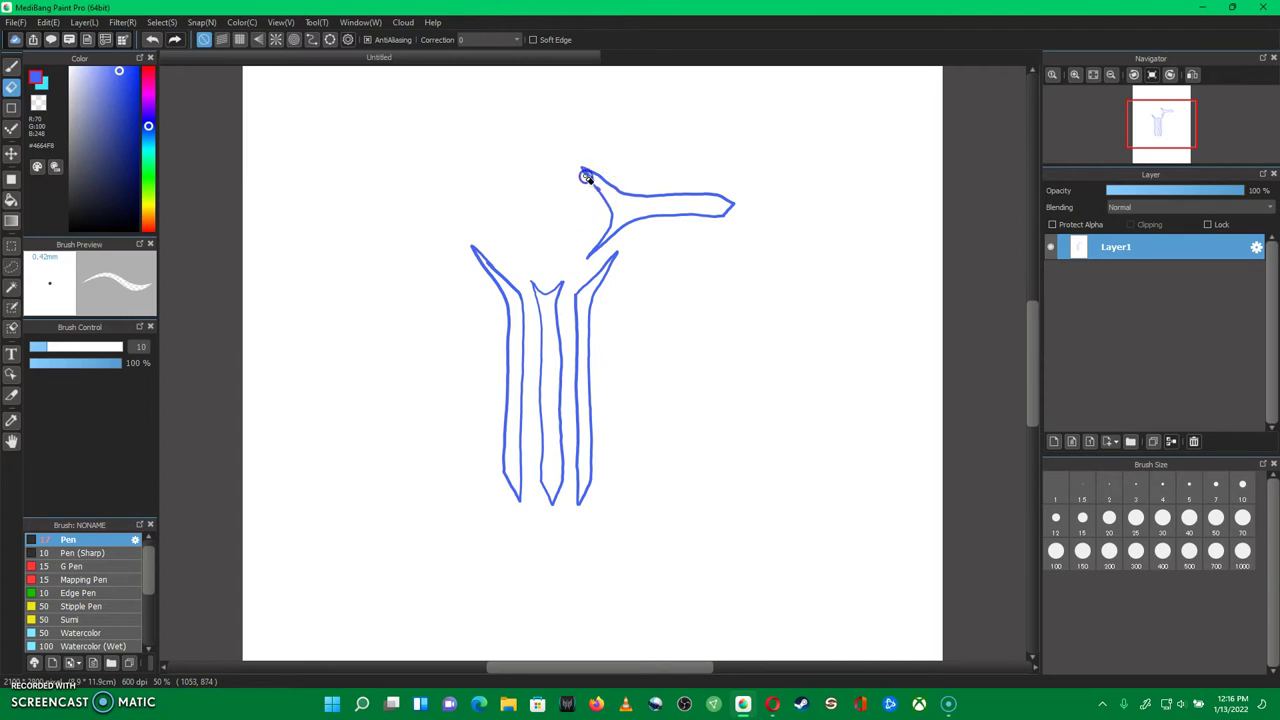
drag(590, 180, 599, 190)
drag(594, 195, 601, 191)
key(ctrl+z)
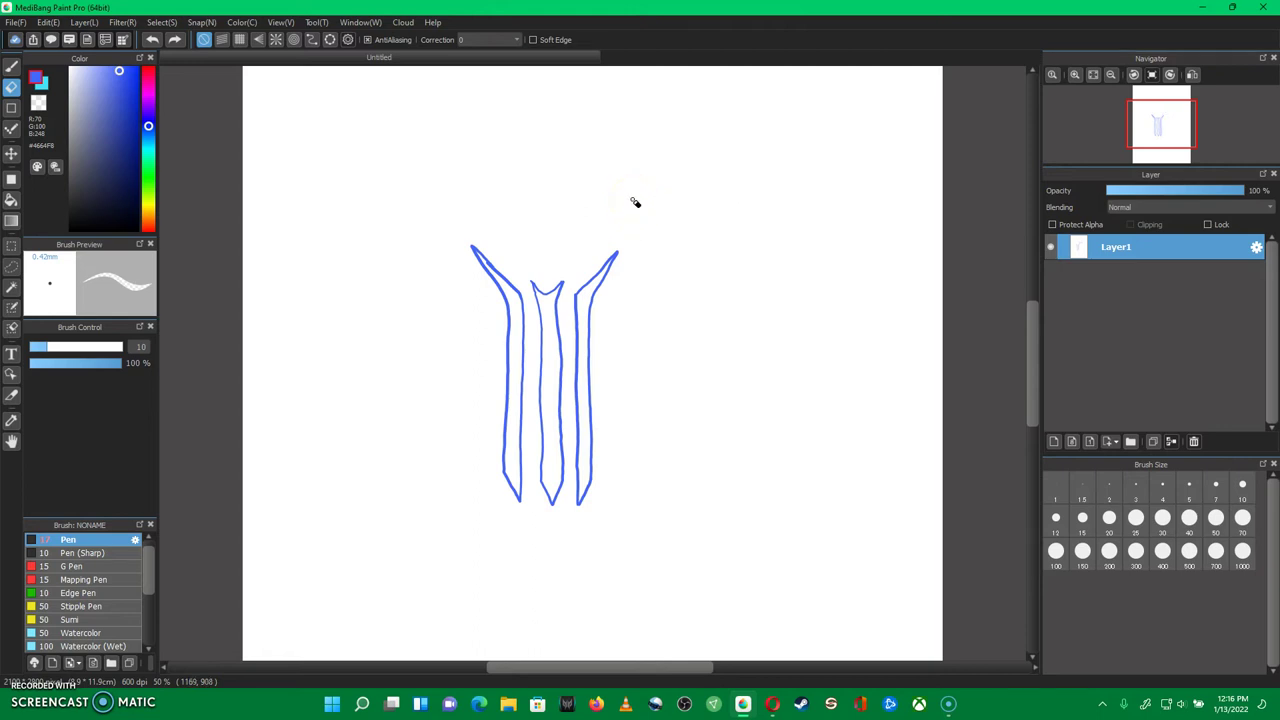
Add a new layer above the line drawing and return to the pen brush
click(1055, 443)
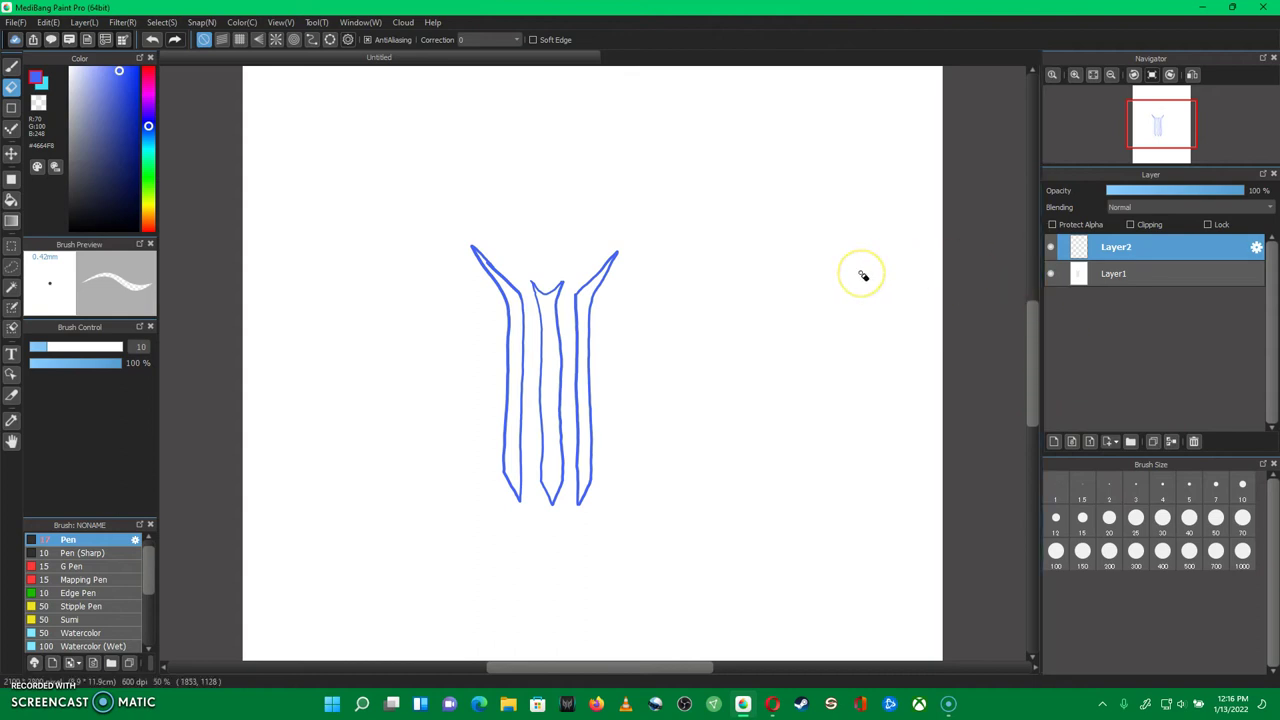
click(12, 65)
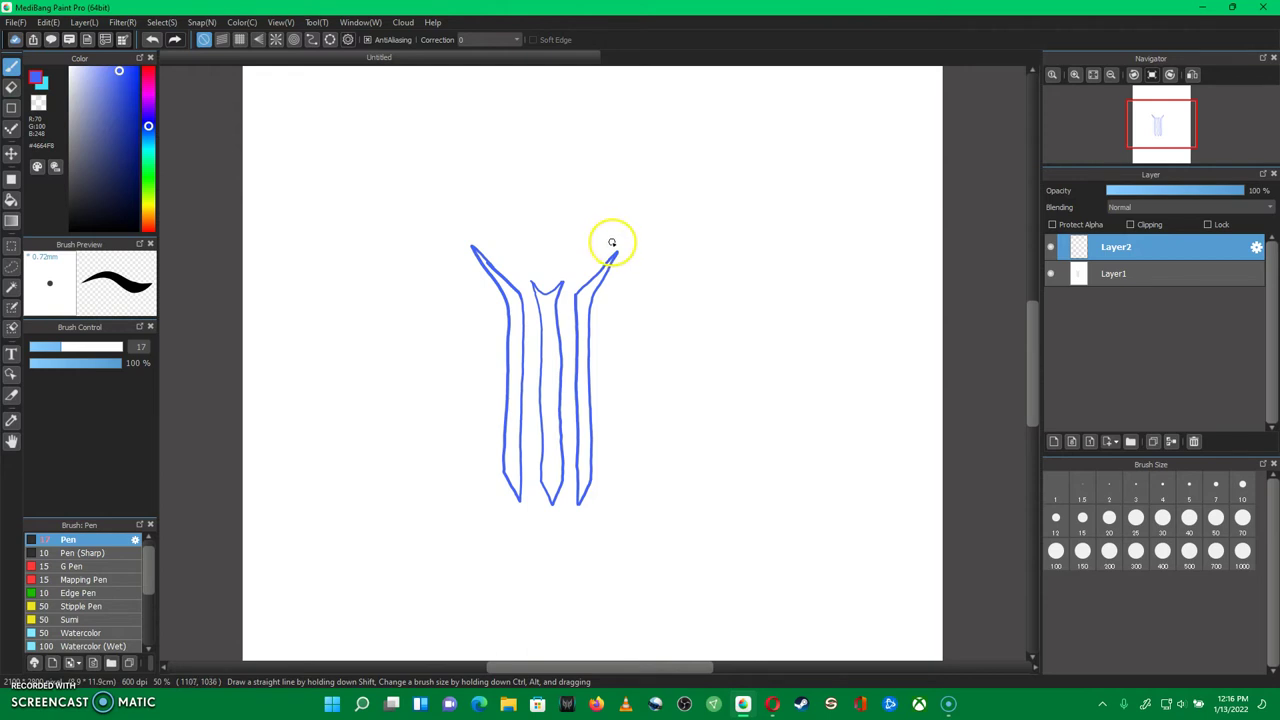
mouse_move(611, 246)
mouse_down()
mouse_move(616, 217)
mouse_move(596, 200)
mouse_move(612, 240)
mouse_move(593, 261)
mouse_move(686, 225)
mouse_move(690, 201)
mouse_move(635, 207)
mouse_move(584, 187)
mouse_up()
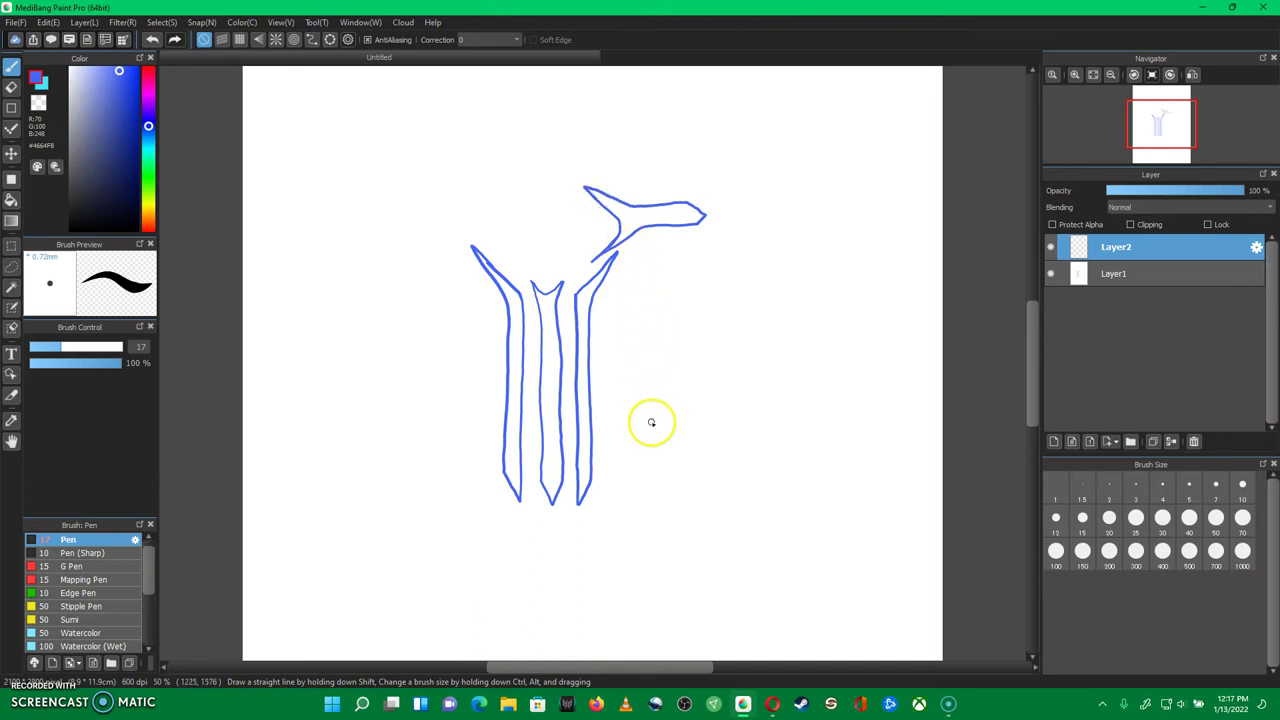
key(ctrl+z)
key(ctrl+z)
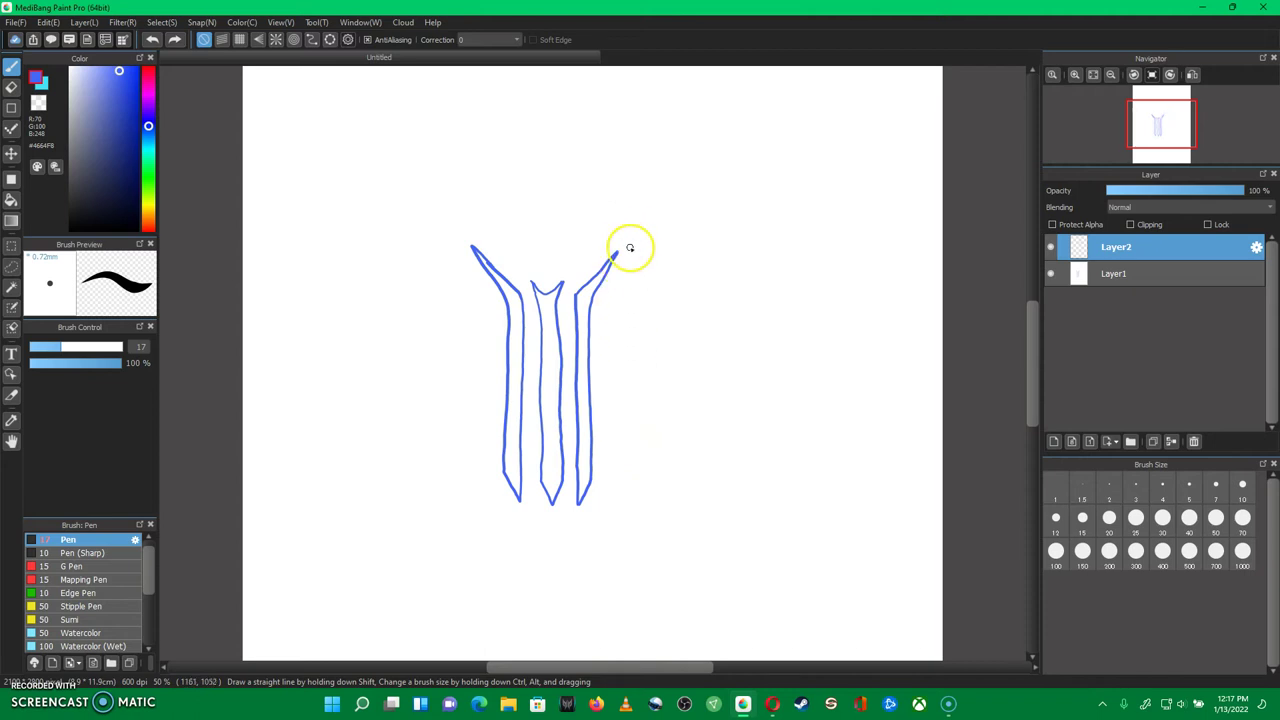
Draw a forked horizontal bar extending right from the right bar's upper tip, with a thin bar outline directly beneath it
drag(623, 243, 622, 244)
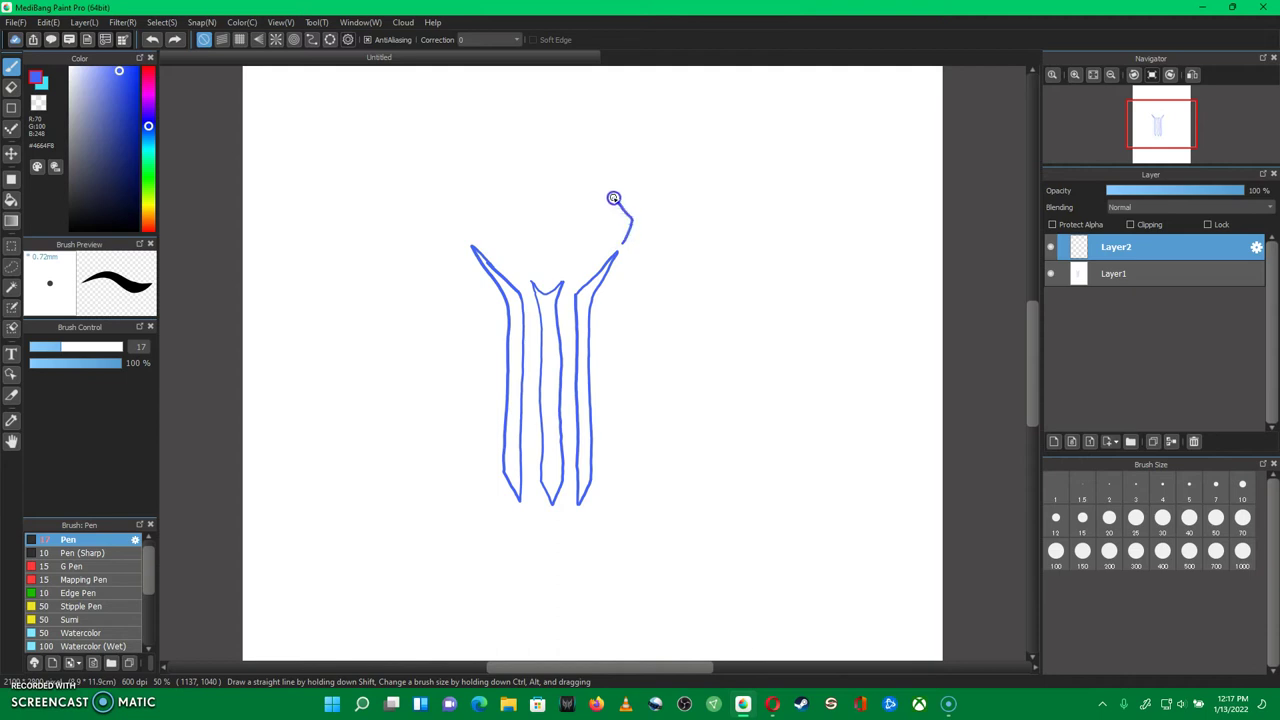
mouse_move(614, 193)
mouse_down()
mouse_move(660, 217)
mouse_move(724, 221)
mouse_move(624, 242)
mouse_up()
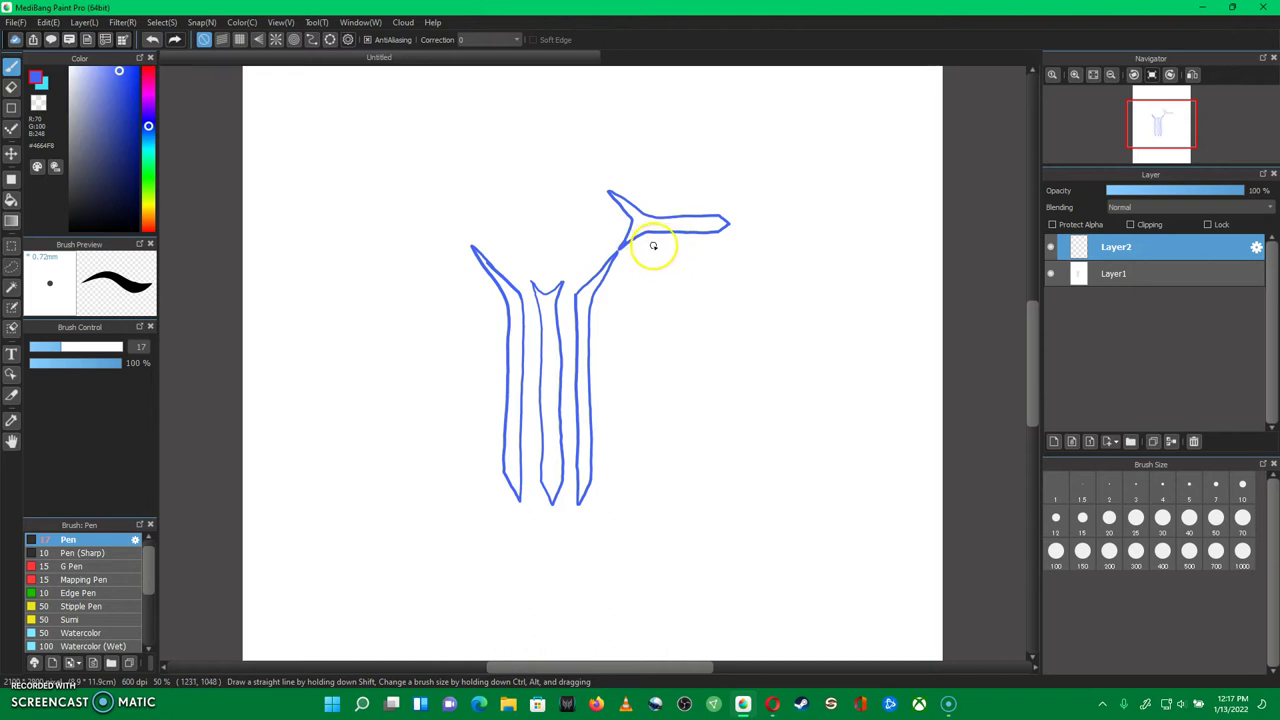
mouse_move(656, 236)
mouse_down()
mouse_move(724, 237)
mouse_move(658, 248)
mouse_up()
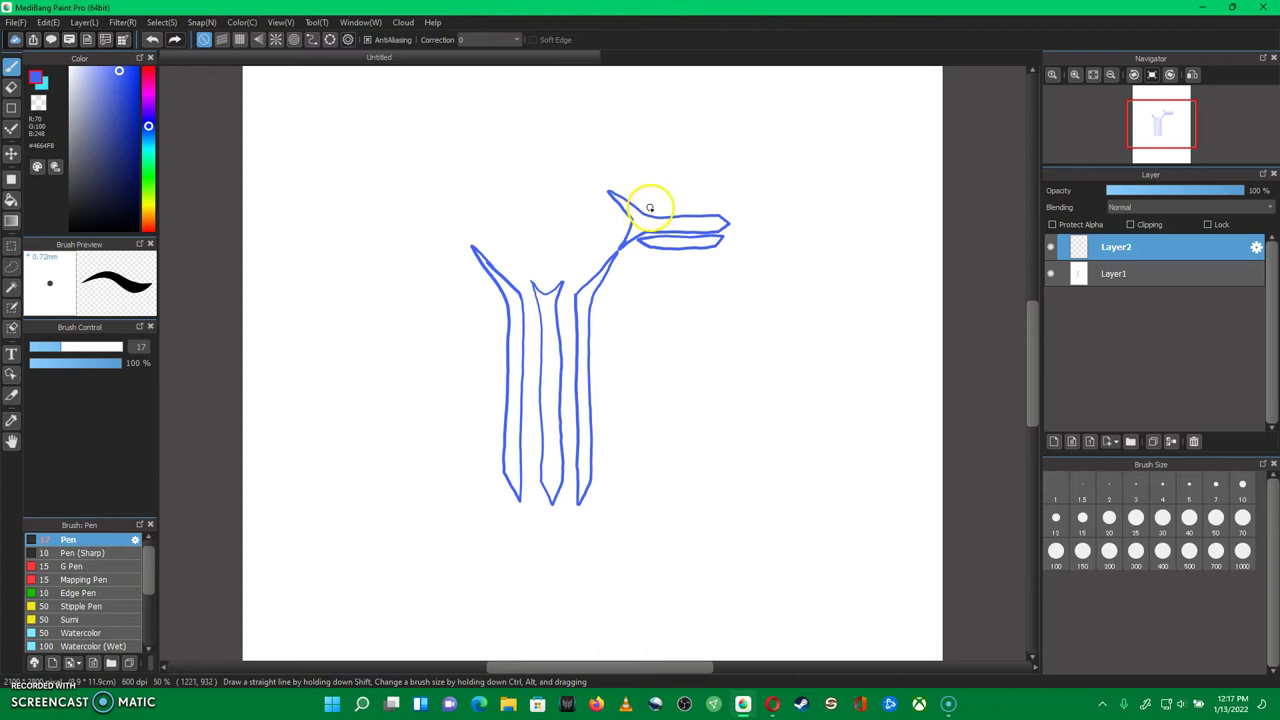
Draw a thin closed bar outline directly above the forked horizontal bar
drag(655, 199, 726, 202)
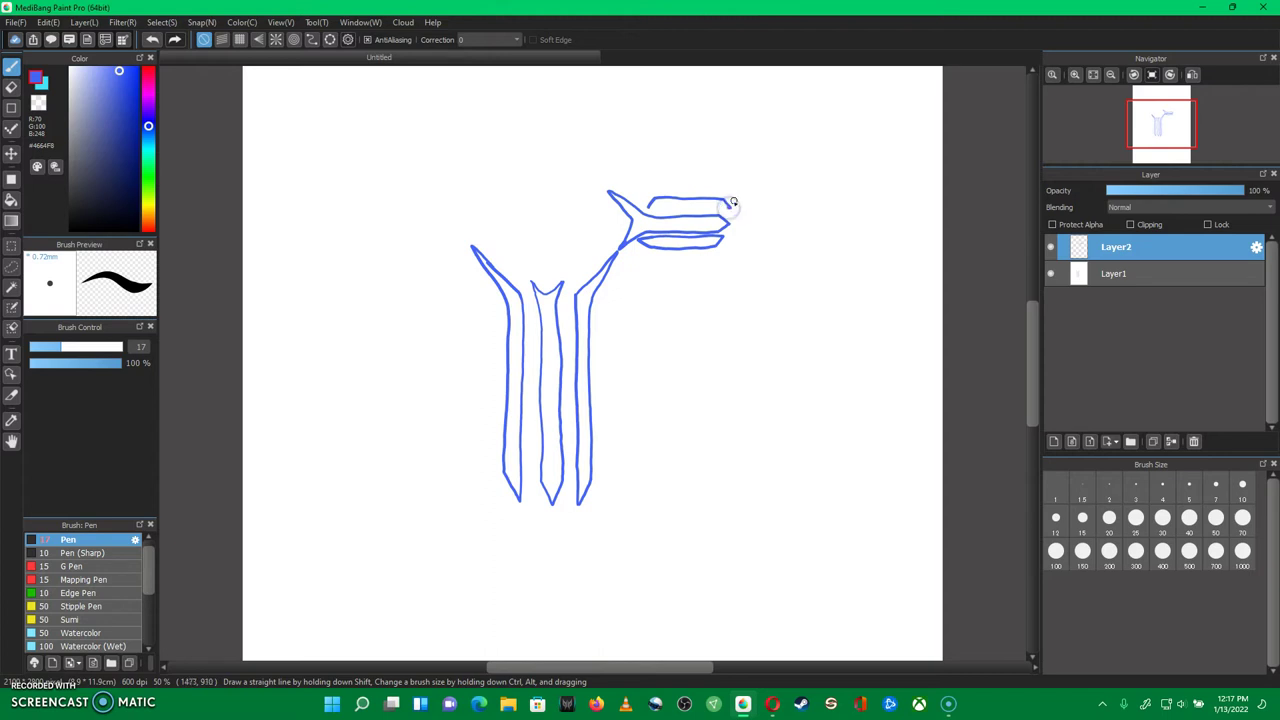
key(ctrl+z)
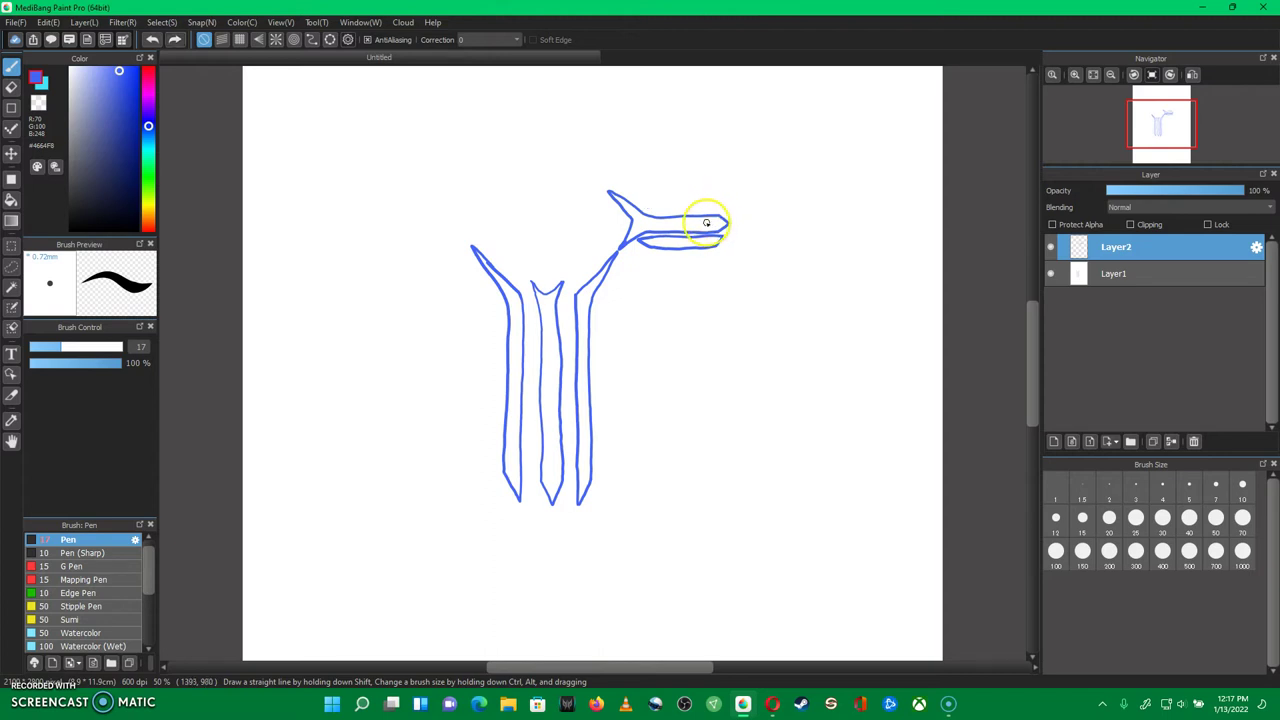
shift+click(648, 207)
drag(657, 199, 718, 199)
drag(716, 208, 650, 209)
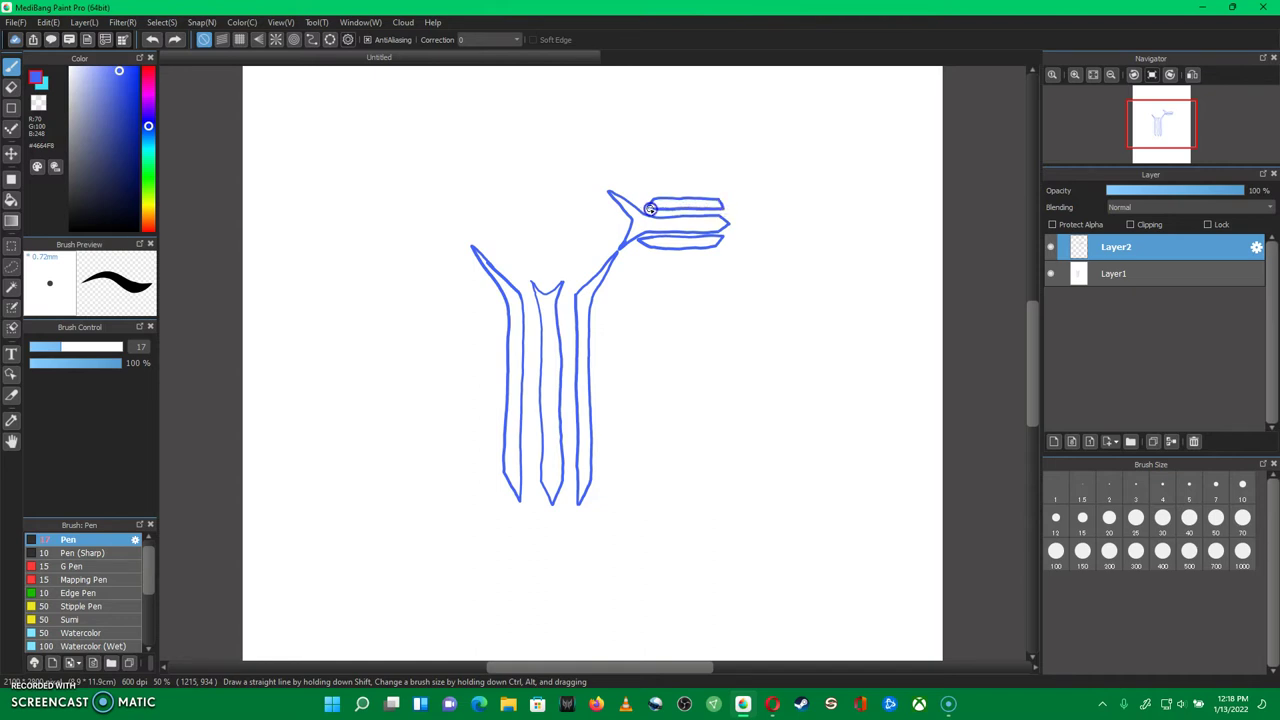
click(690, 321)
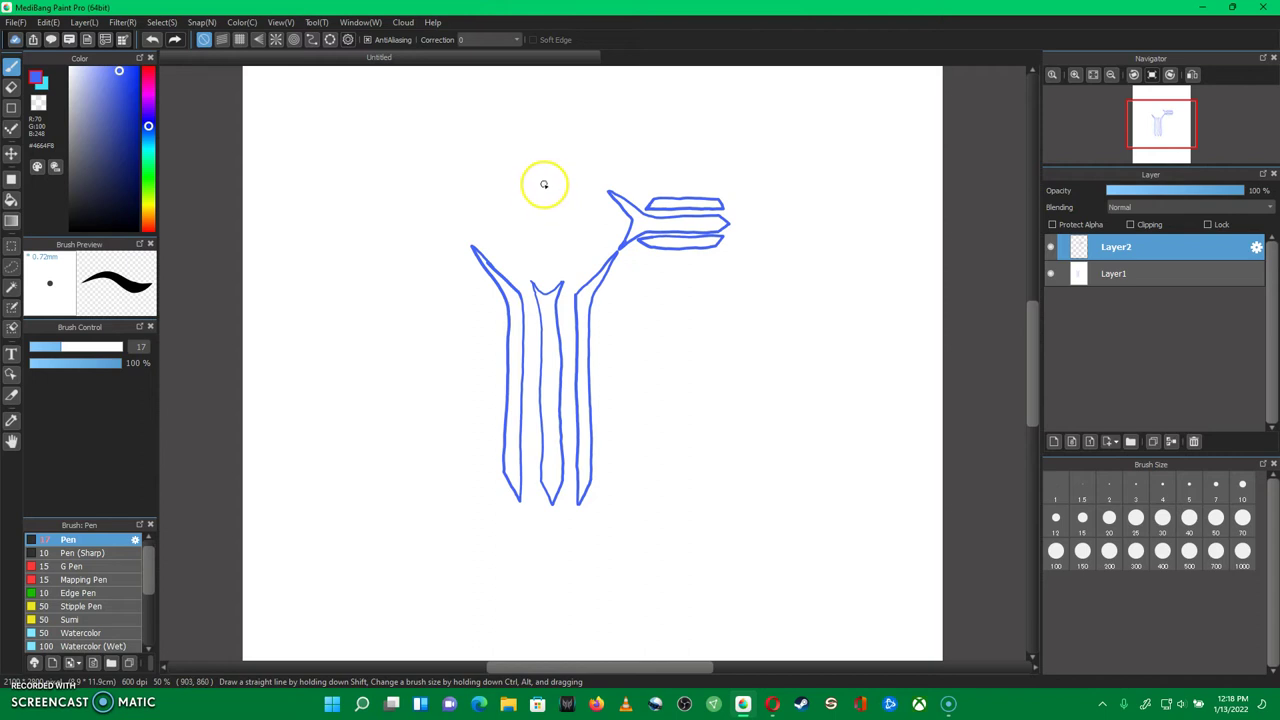
drag(530, 190, 536, 190)
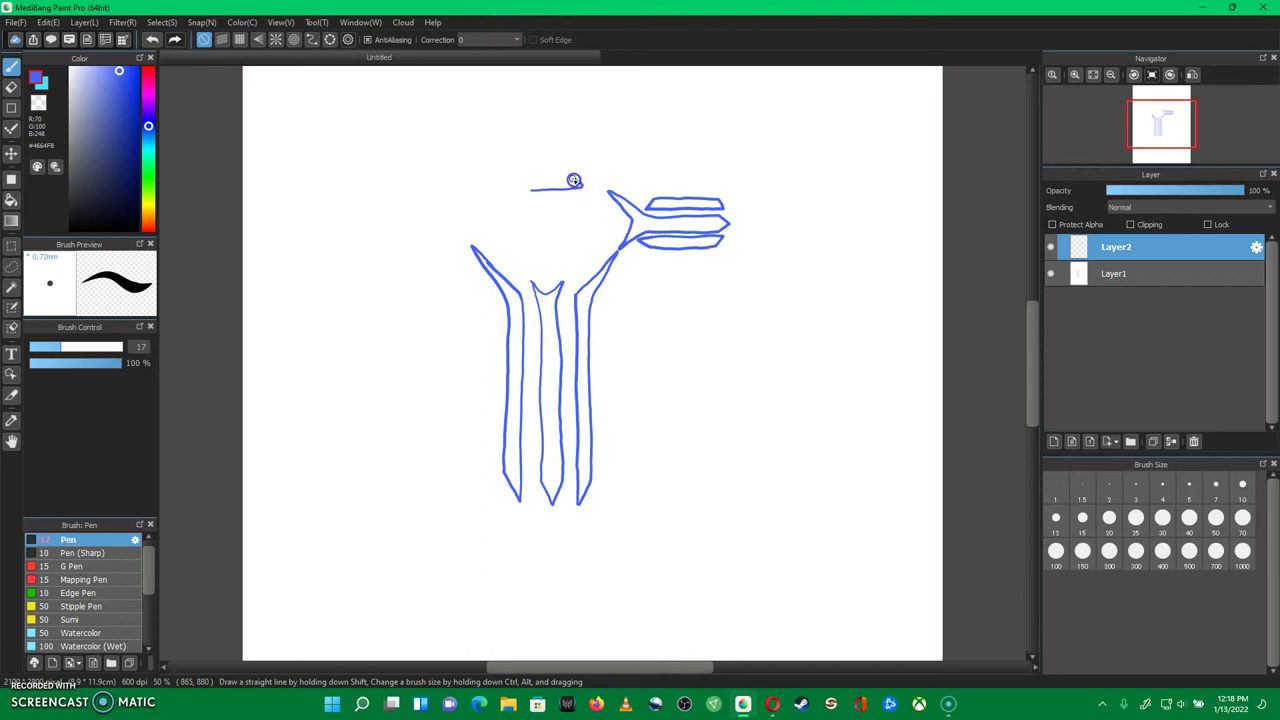
drag(562, 148, 559, 128)
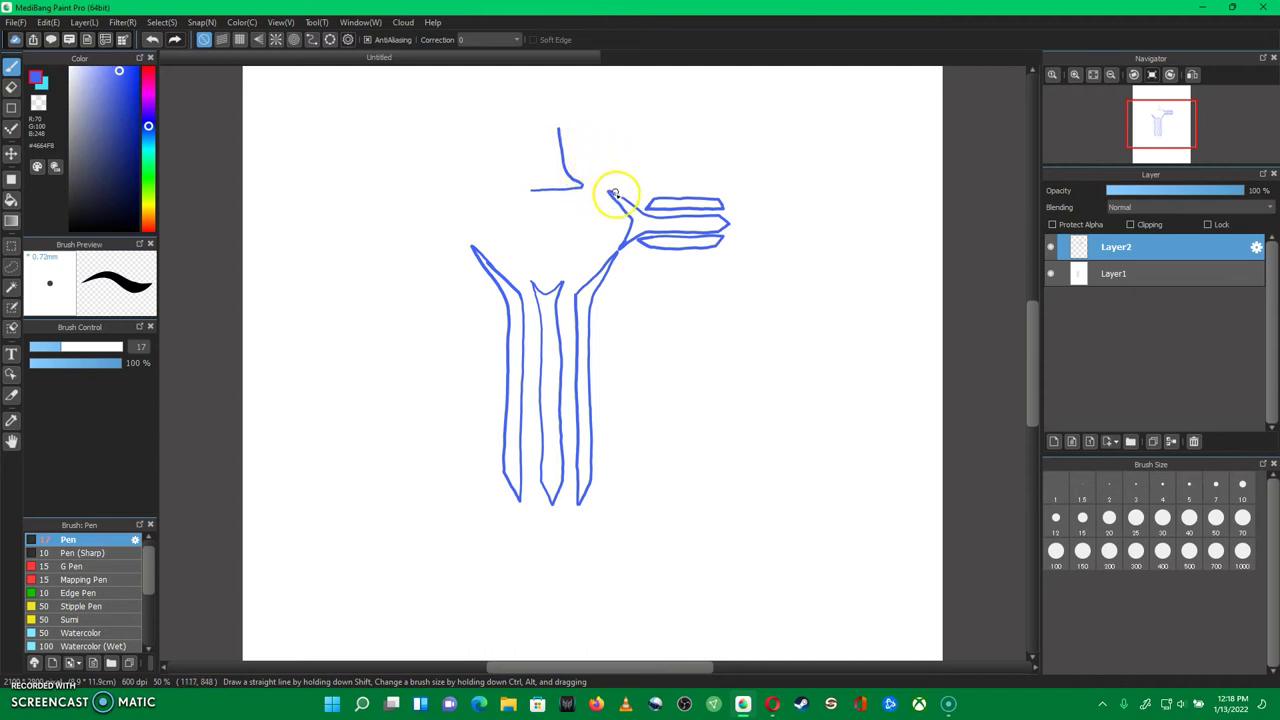
scroll(1034, 323, up, 4)
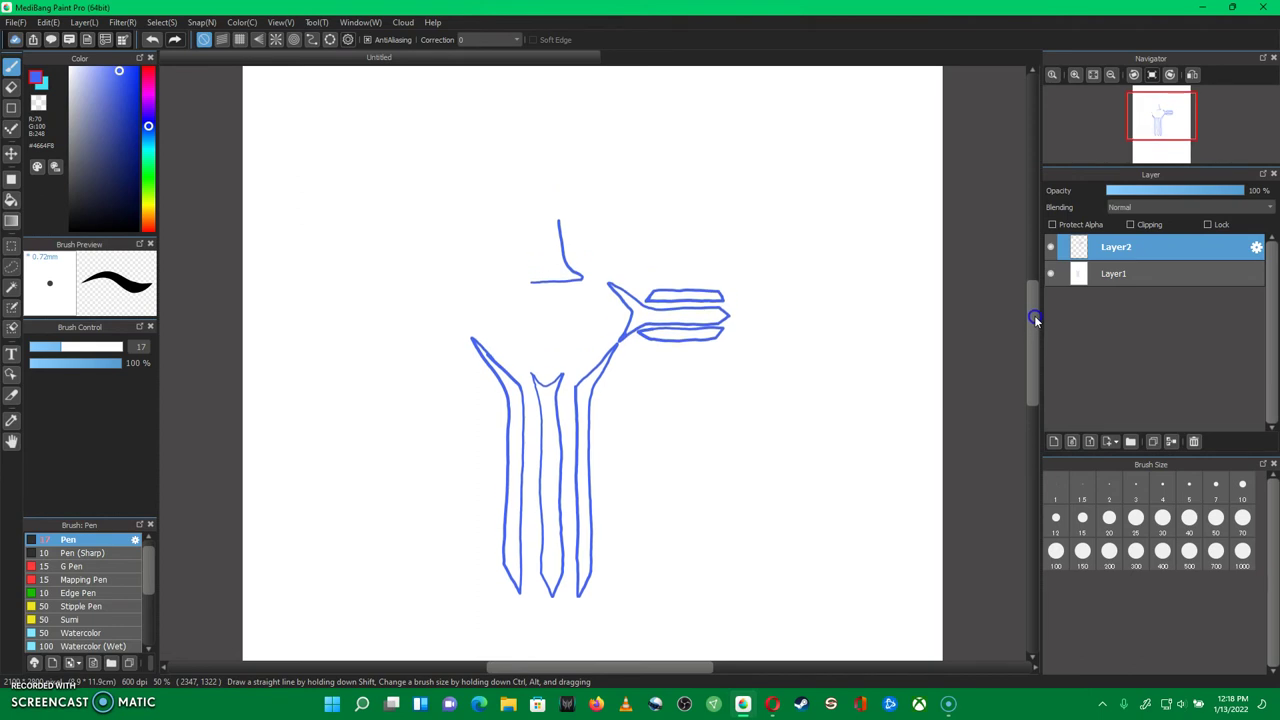
drag(1034, 316, 1034, 314)
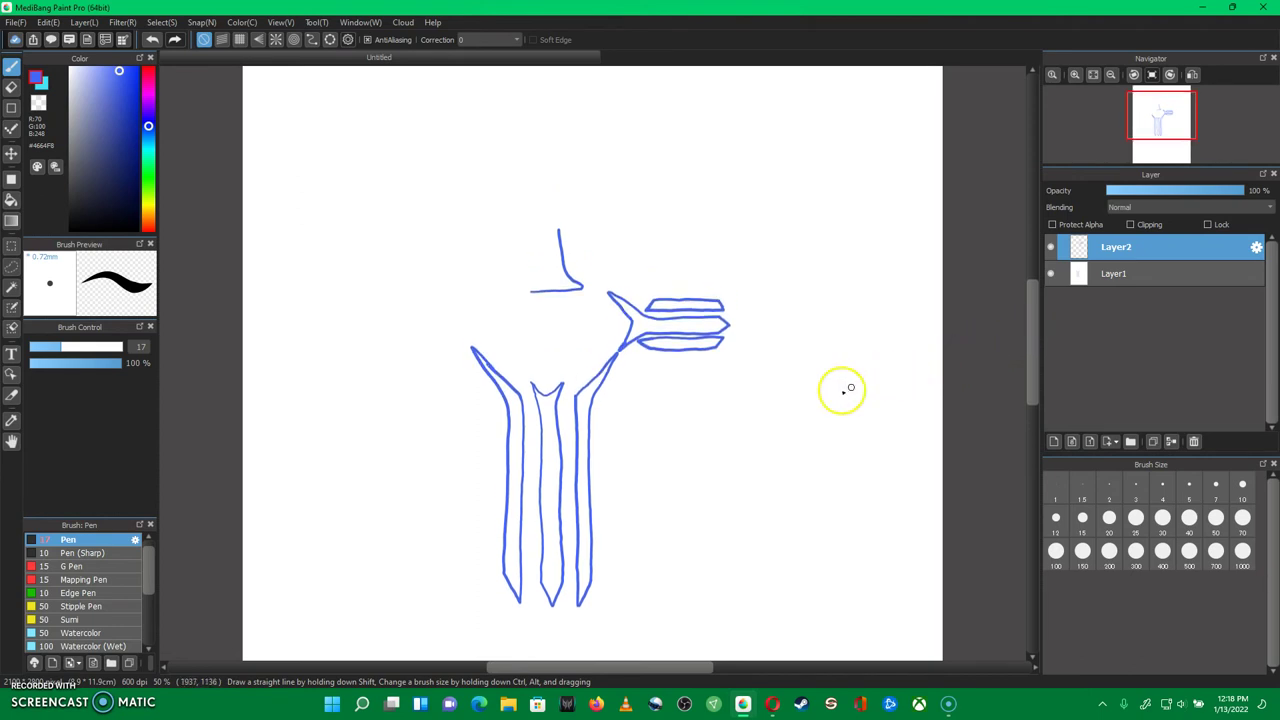
key(ctrl+z)
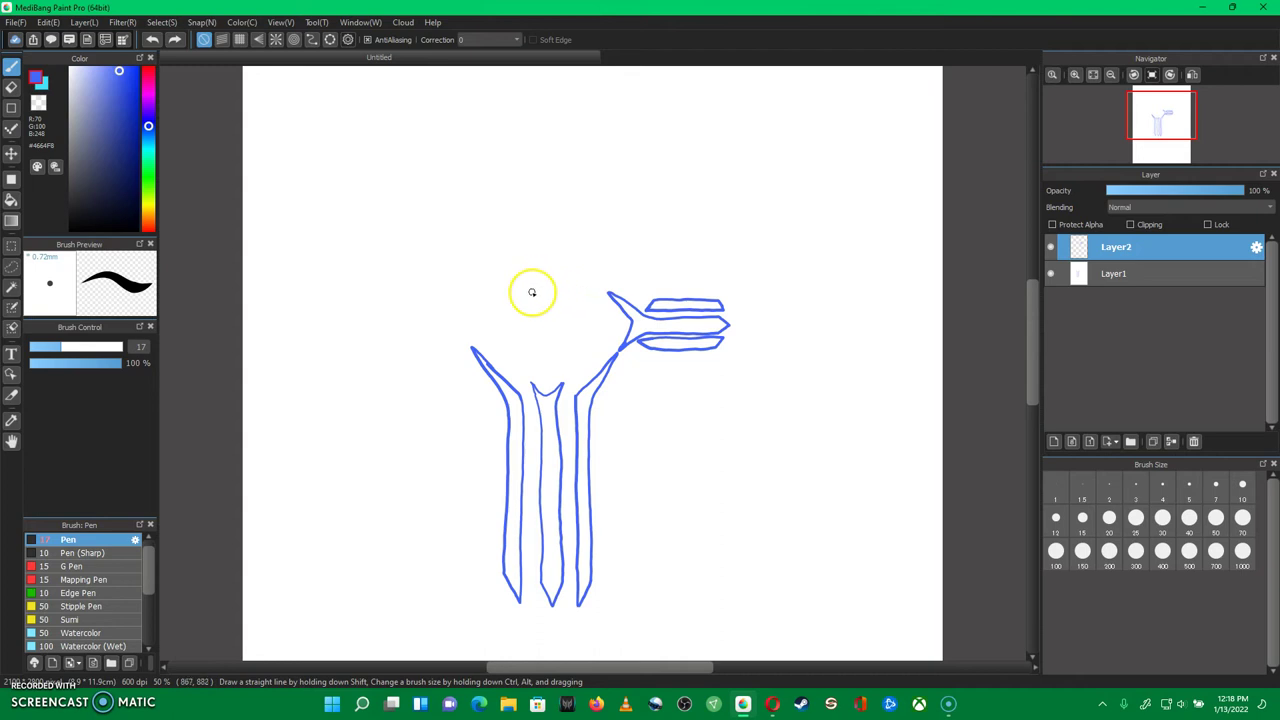
Draw a closed T-shaped outline above the central bar, with a wide slanted-end crossbar and a stem flaring at its base
mouse_move(535, 284)
mouse_down()
mouse_move(578, 285)
mouse_move(563, 208)
mouse_move(610, 197)
mouse_up()
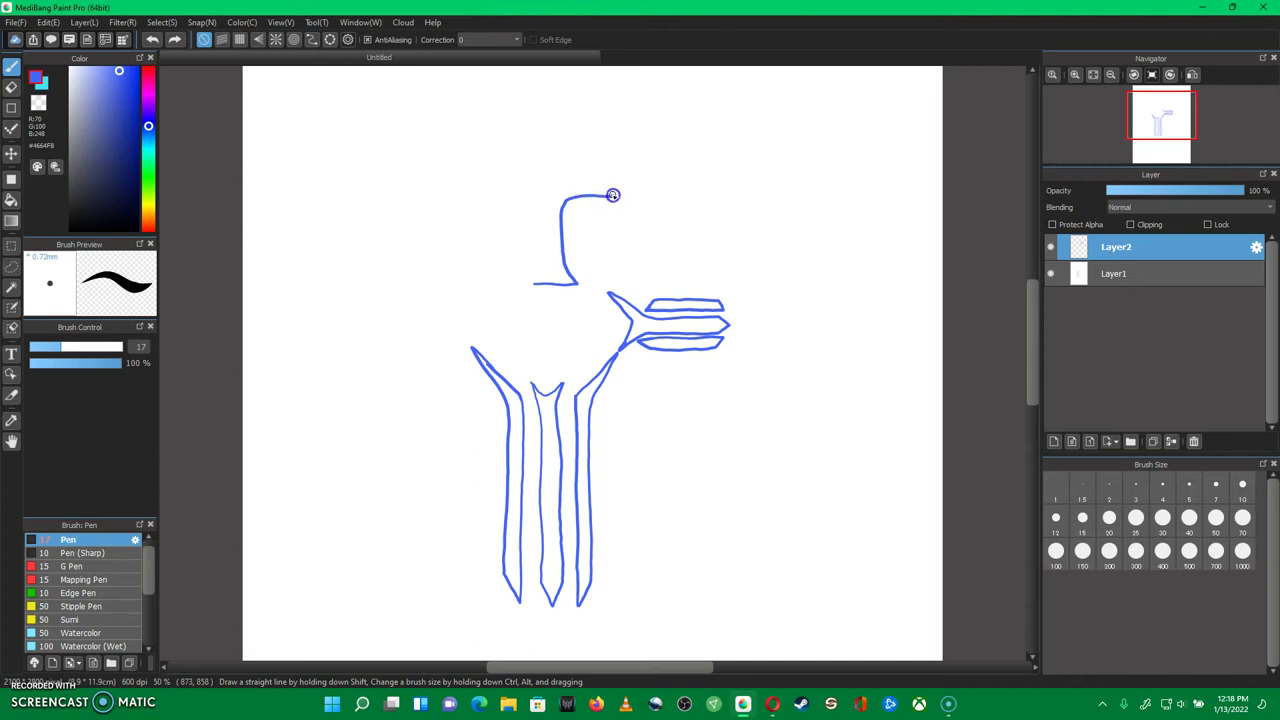
mouse_move(603, 185)
mouse_down()
mouse_move(499, 189)
mouse_move(527, 203)
mouse_move(479, 199)
mouse_up()
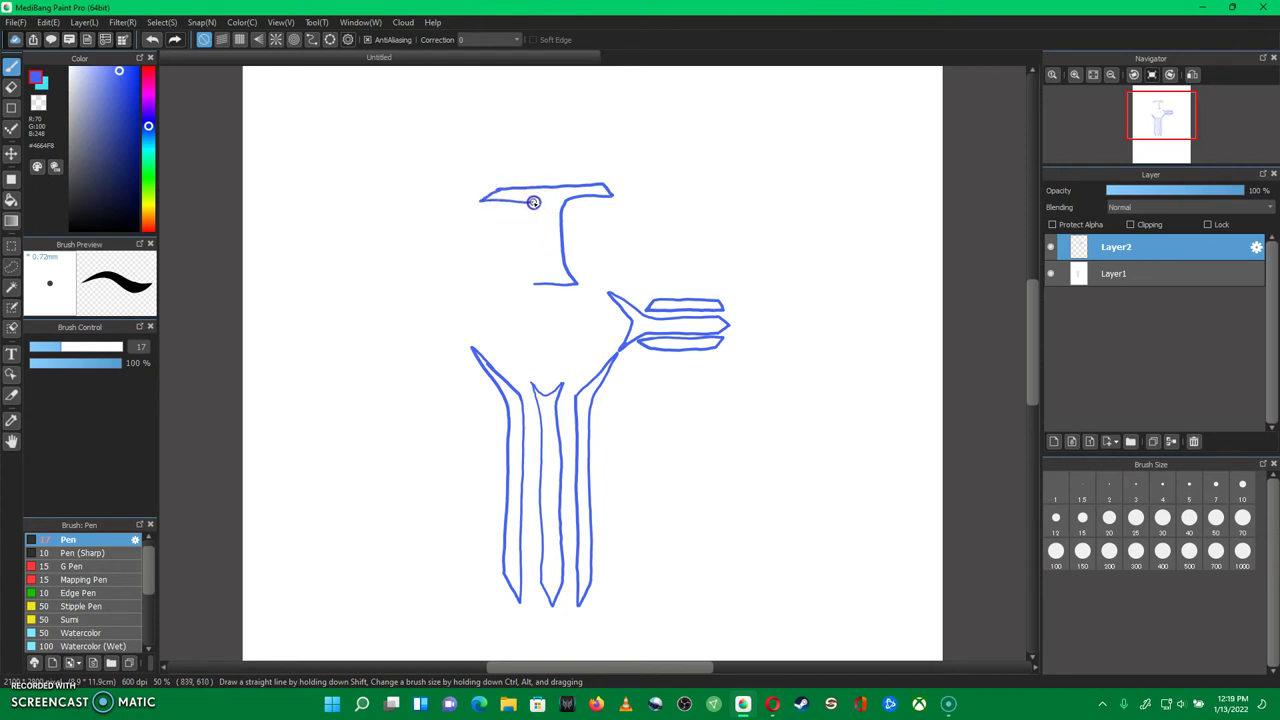
drag(542, 217, 542, 282)
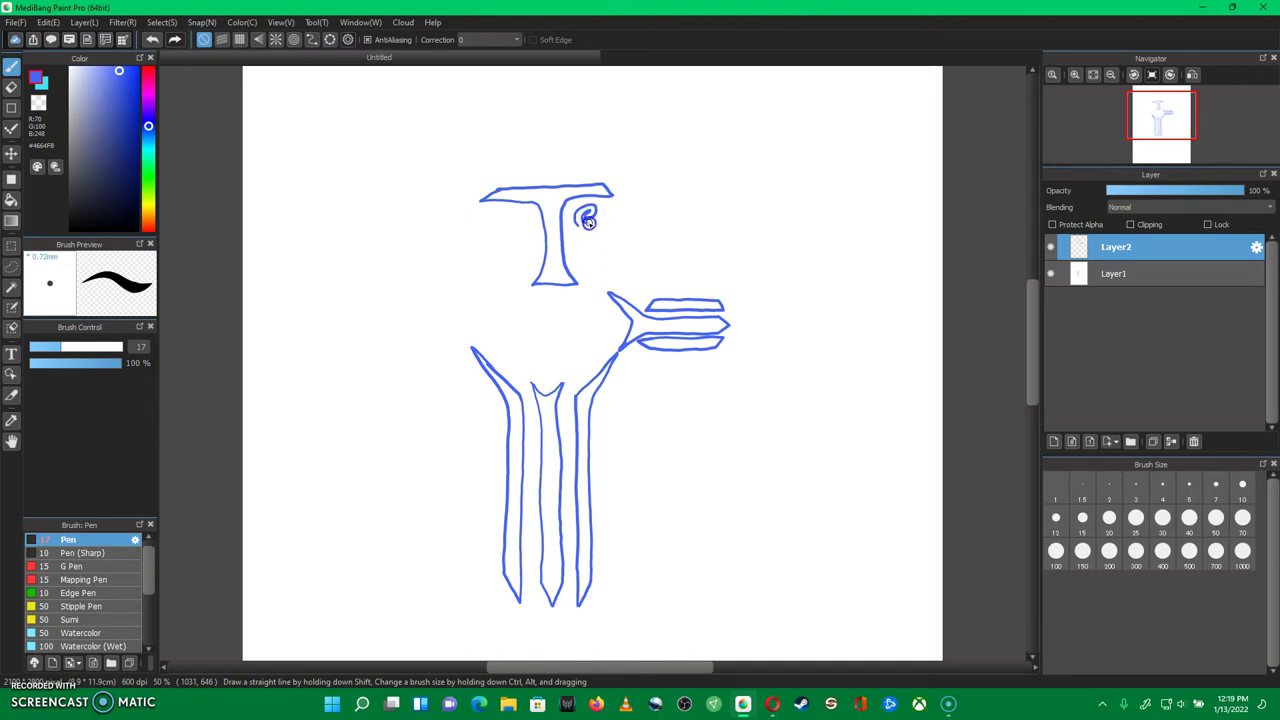
Draw a wavy curl outline with a hooked top and pointed lower end beneath the T's right arm
drag(589, 203, 573, 220)
key(ctrl+z)
mouse_move(587, 251)
mouse_down()
mouse_move(593, 275)
mouse_move(588, 214)
mouse_move(579, 224)
mouse_move(594, 208)
mouse_up()
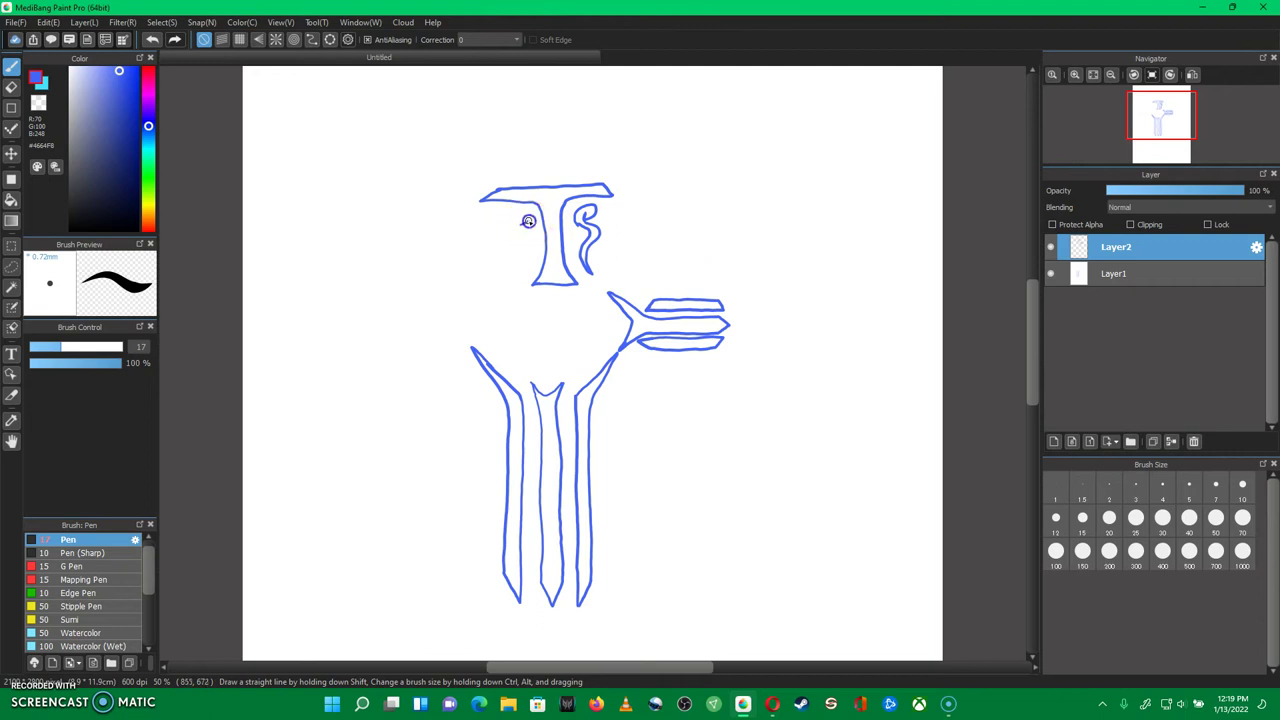
drag(516, 213, 513, 232)
key(ctrl+z)
mouse_move(525, 226)
mouse_down()
mouse_move(516, 219)
mouse_move(531, 213)
mouse_move(538, 226)
mouse_up()
shift+click(522, 242)
mouse_move(520, 281)
mouse_down()
mouse_move(518, 235)
mouse_move(569, 189)
mouse_up()
key(ctrl+z)
key(ctrl+z)
drag(524, 227, 516, 238)
key(ctrl+z)
mouse_move(523, 253)
mouse_down()
mouse_move(521, 275)
mouse_move(536, 222)
mouse_up()
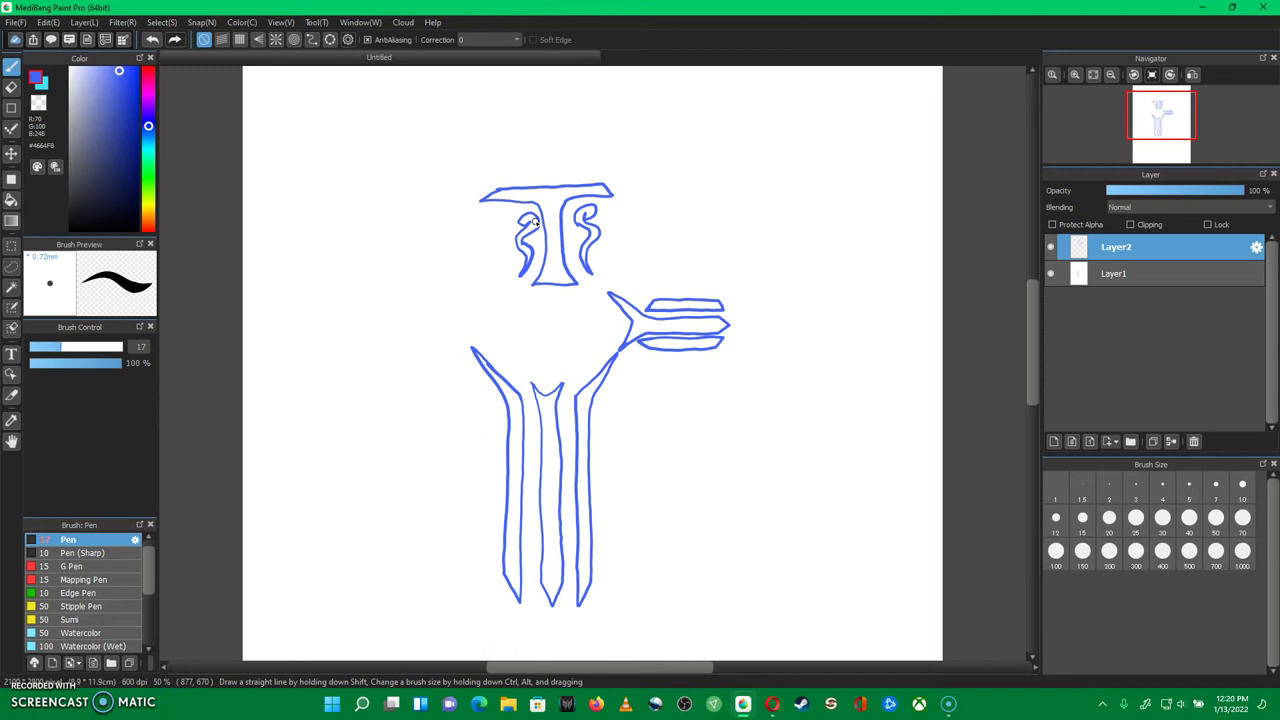
key(ctrl+z)
key(ctrl+z)
key(ctrl+z)
key(ctrl+z)
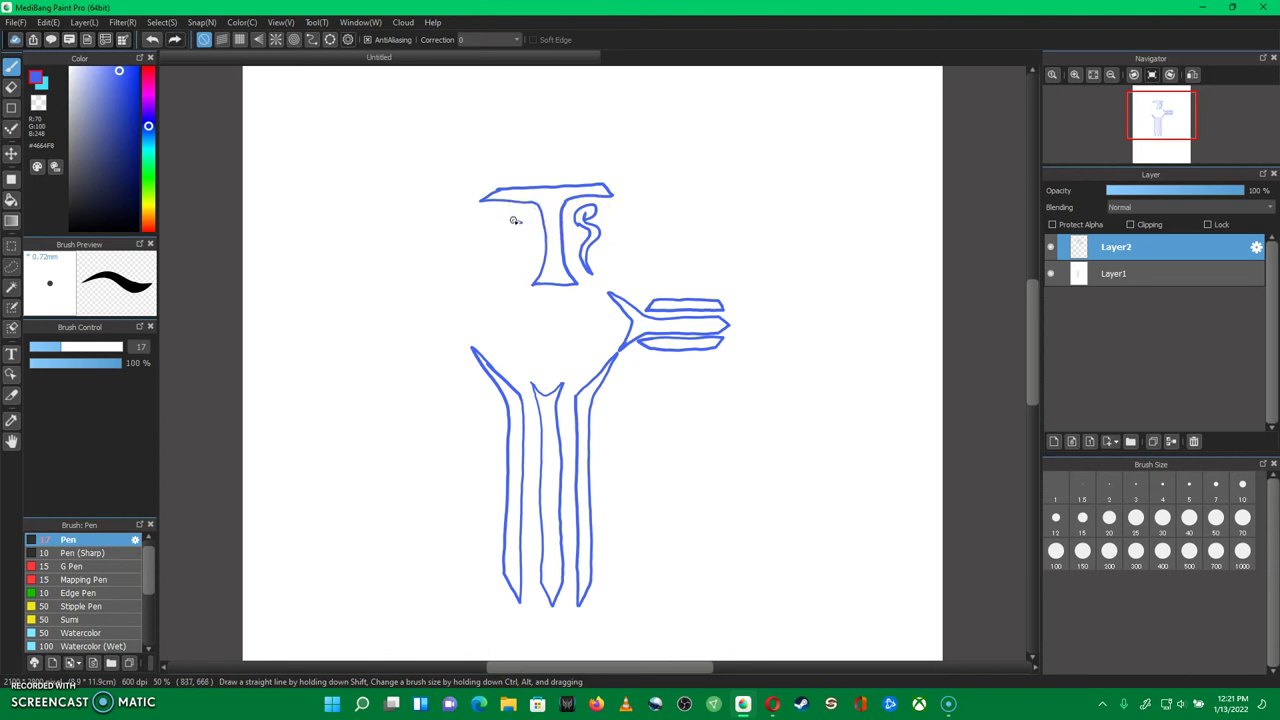
mouse_move(511, 219)
mouse_down()
mouse_move(531, 217)
mouse_move(519, 243)
mouse_up()
mouse_move(527, 266)
mouse_down()
mouse_move(522, 280)
mouse_move(518, 228)
mouse_up()
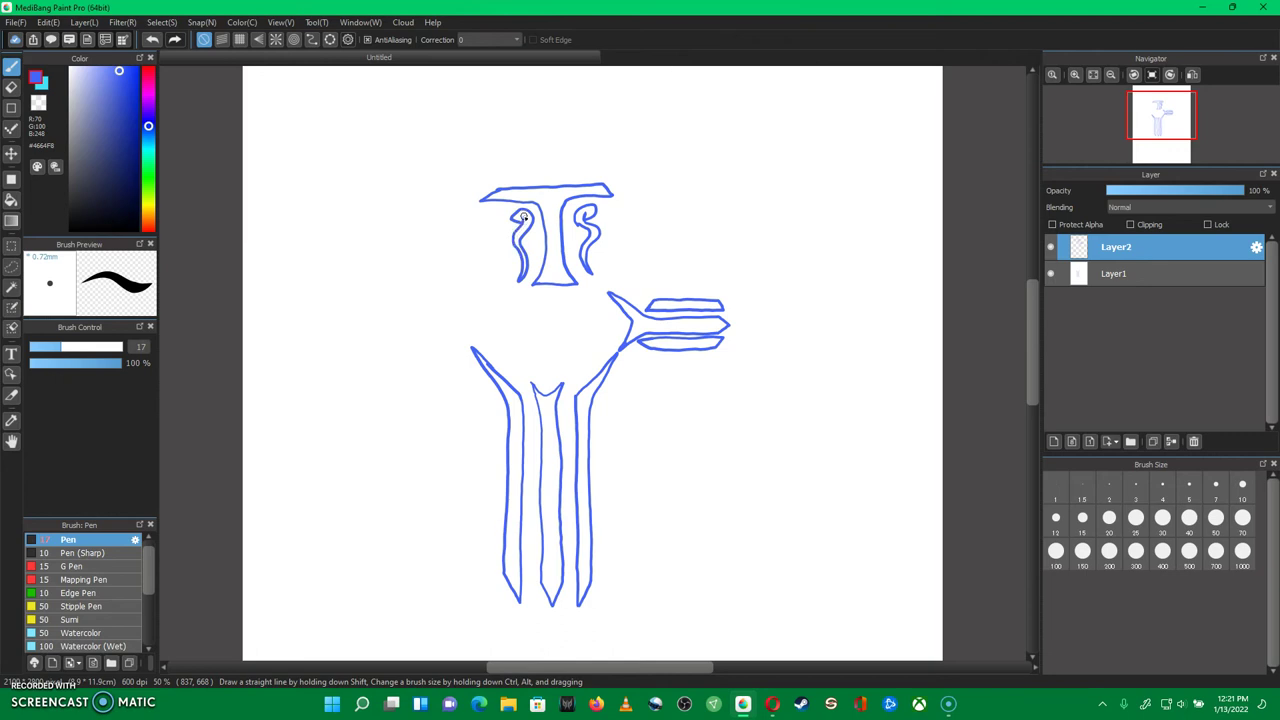
drag(588, 387, 584, 413)
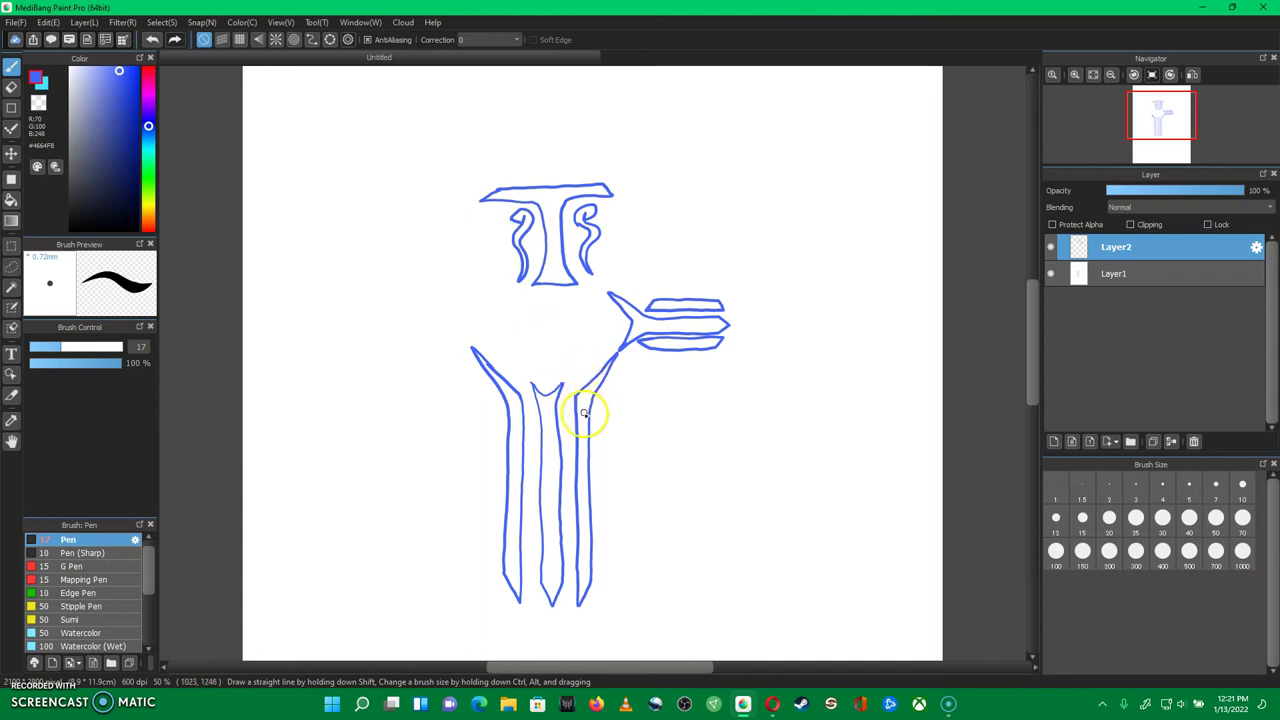
key(ctrl+z)
key(ctrl+z)
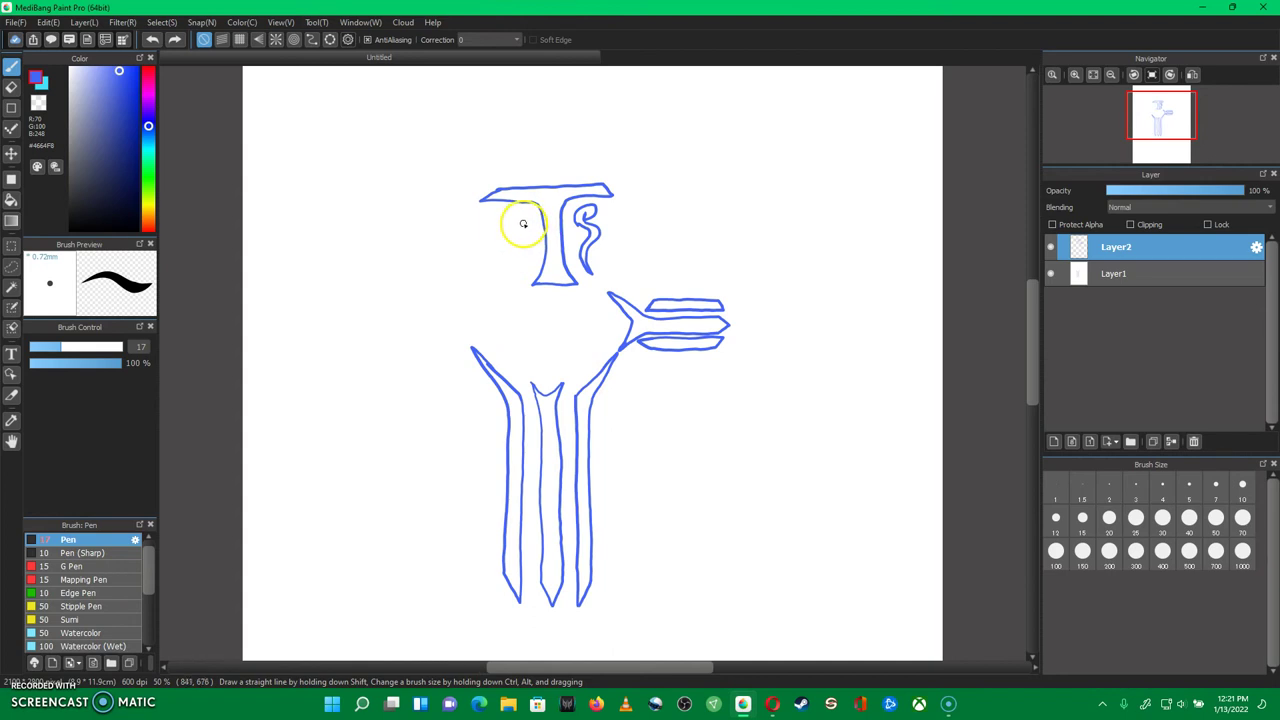
drag(523, 224, 512, 222)
mouse_move(521, 253)
mouse_down()
mouse_move(517, 281)
mouse_move(530, 253)
mouse_up()
drag(526, 211, 509, 224)
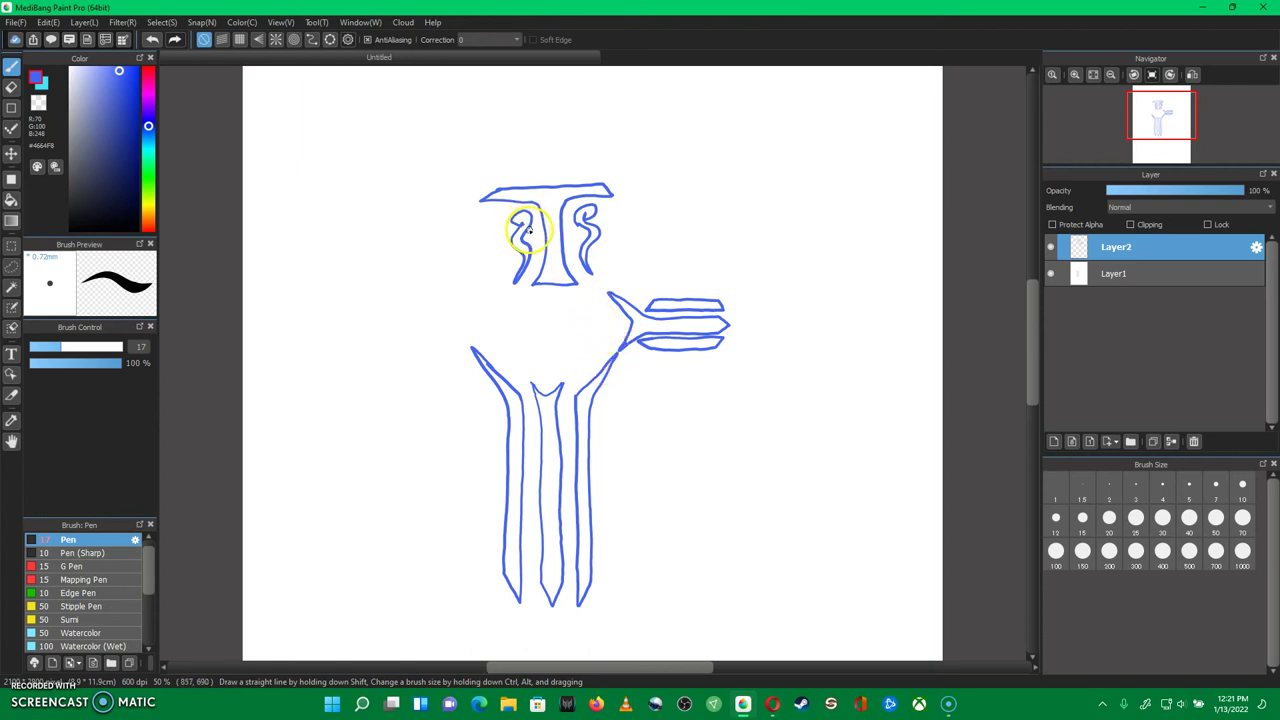
key(ctrl+z)
drag(519, 224, 523, 222)
drag(522, 237, 523, 235)
key(ctrl+z)
mouse_move(610, 219)
mouse_down()
mouse_move(588, 216)
mouse_move(600, 206)
mouse_move(520, 225)
mouse_up()
drag(523, 223, 518, 239)
key(ctrl+z)
mouse_move(524, 250)
mouse_down()
mouse_move(518, 275)
mouse_move(533, 215)
mouse_move(510, 222)
mouse_up()
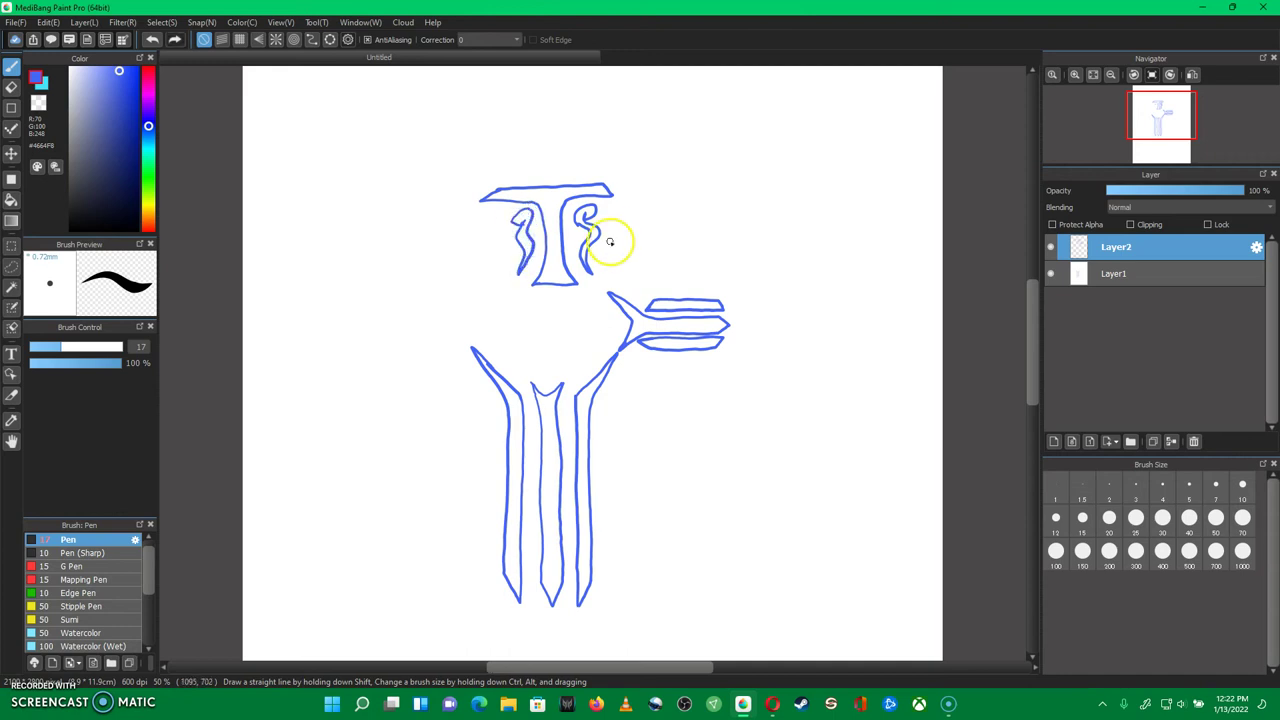
key(ctrl+z)
key(ctrl+z)
key(ctrl+z)
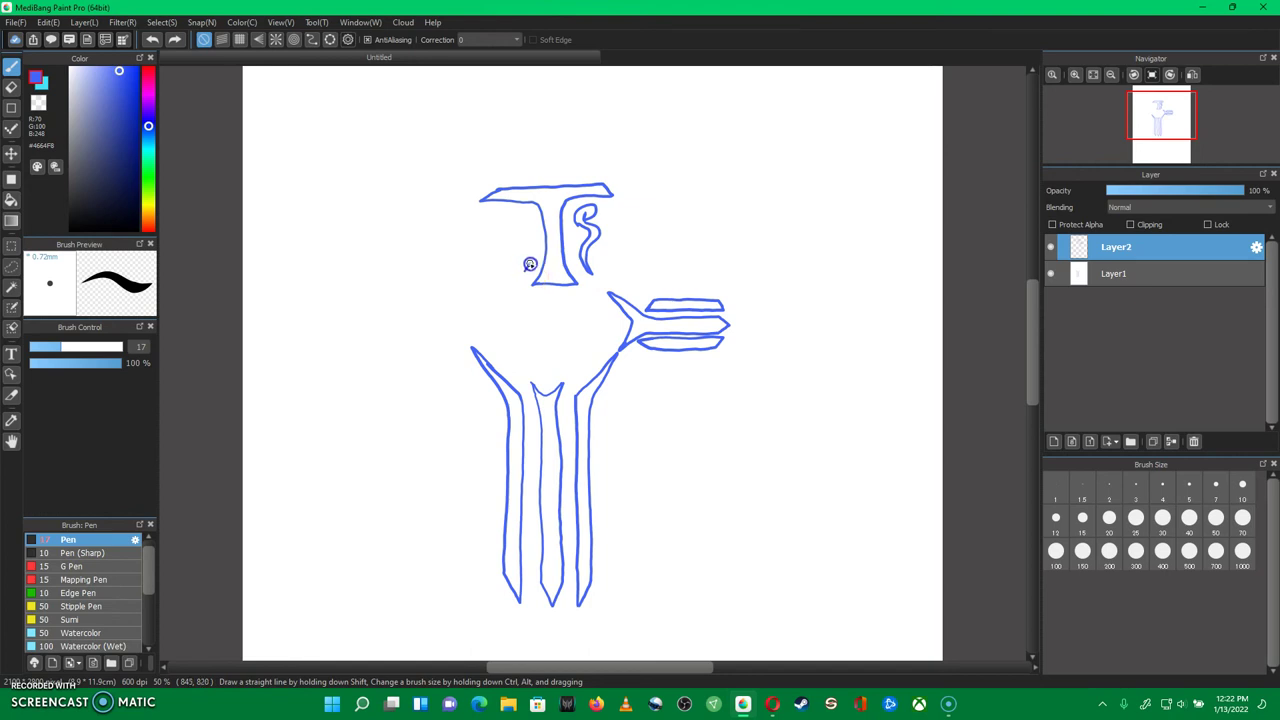
drag(533, 256, 523, 229)
key(ctrl+z)
drag(526, 280, 528, 275)
key(ctrl+z)
key(ctrl+z)
Draw the inner edge of a mirrored curl beneath the T's left arm and trim its hooked end with the eraser
drag(523, 280, 530, 256)
drag(530, 228, 521, 210)
click(528, 207)
drag(528, 207, 513, 230)
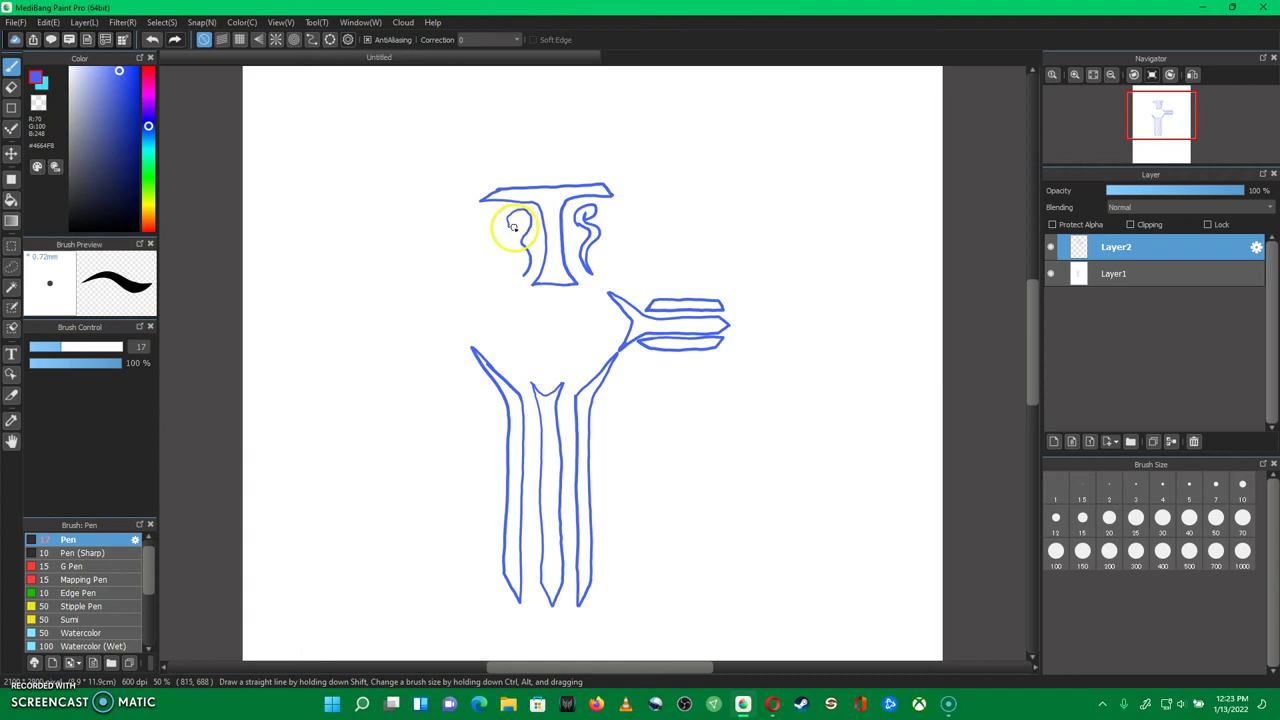
click(12, 87)
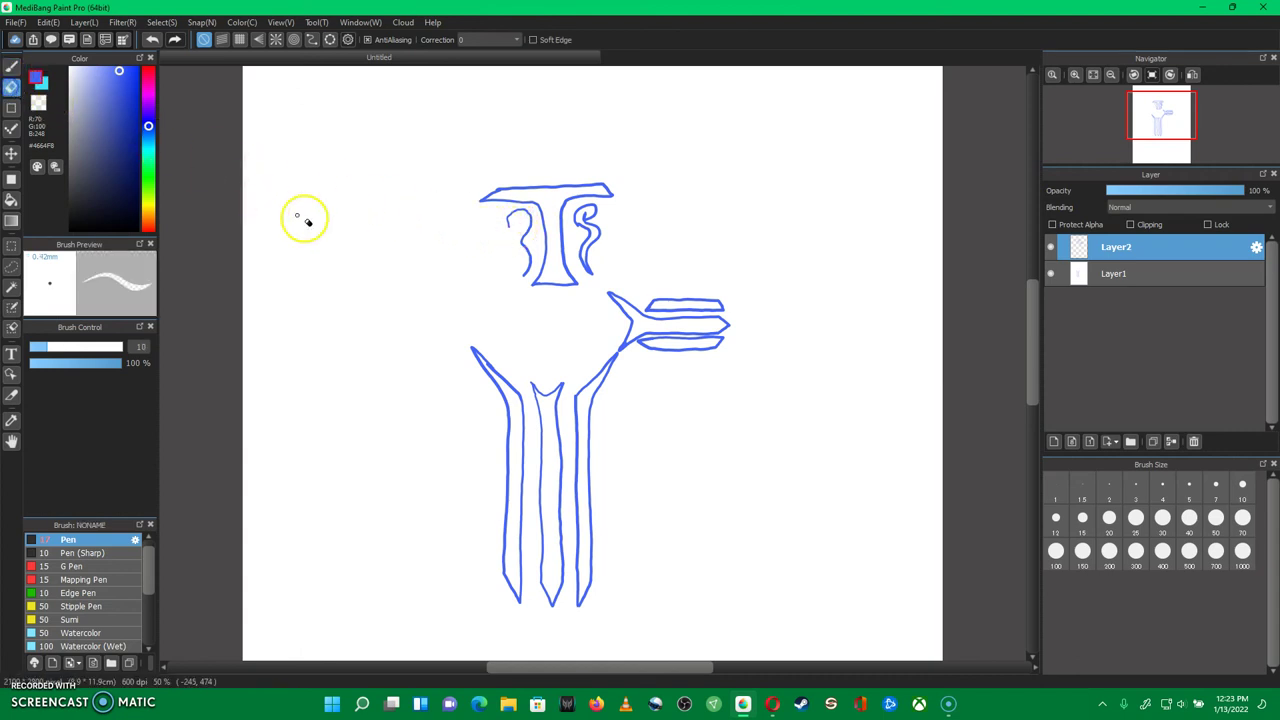
click(508, 227)
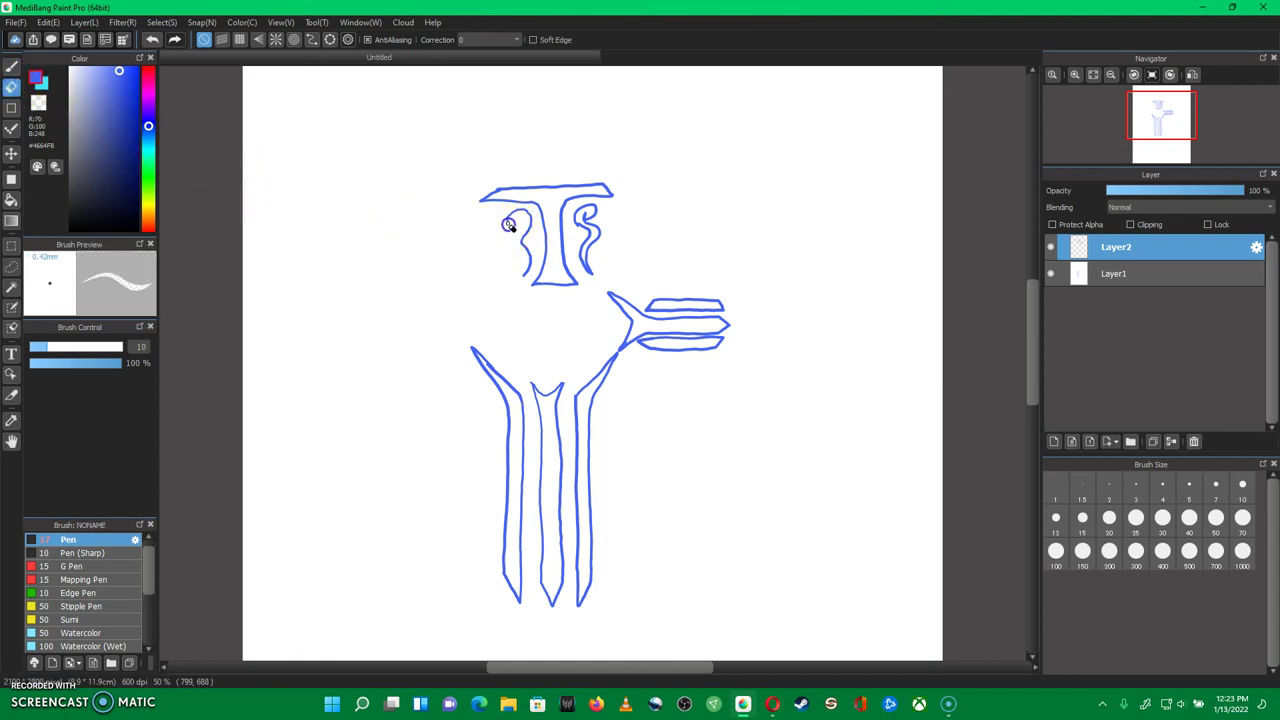
click(337, 211)
click(11, 64)
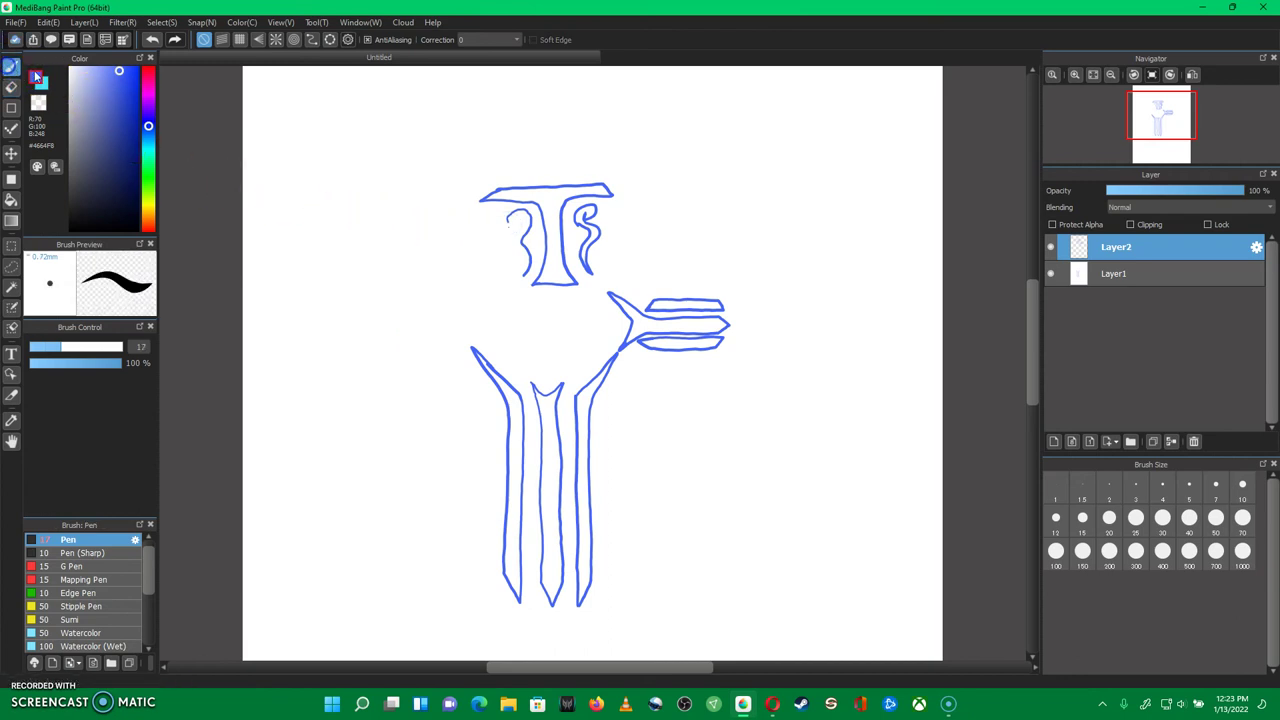
Draw the left curl's hook and wavy outer edge down to the pointed lower end
key(ctrl+z)
click(509, 221)
click(517, 228)
mouse_move(512, 248)
mouse_down()
mouse_move(514, 285)
mouse_move(526, 270)
mouse_up()
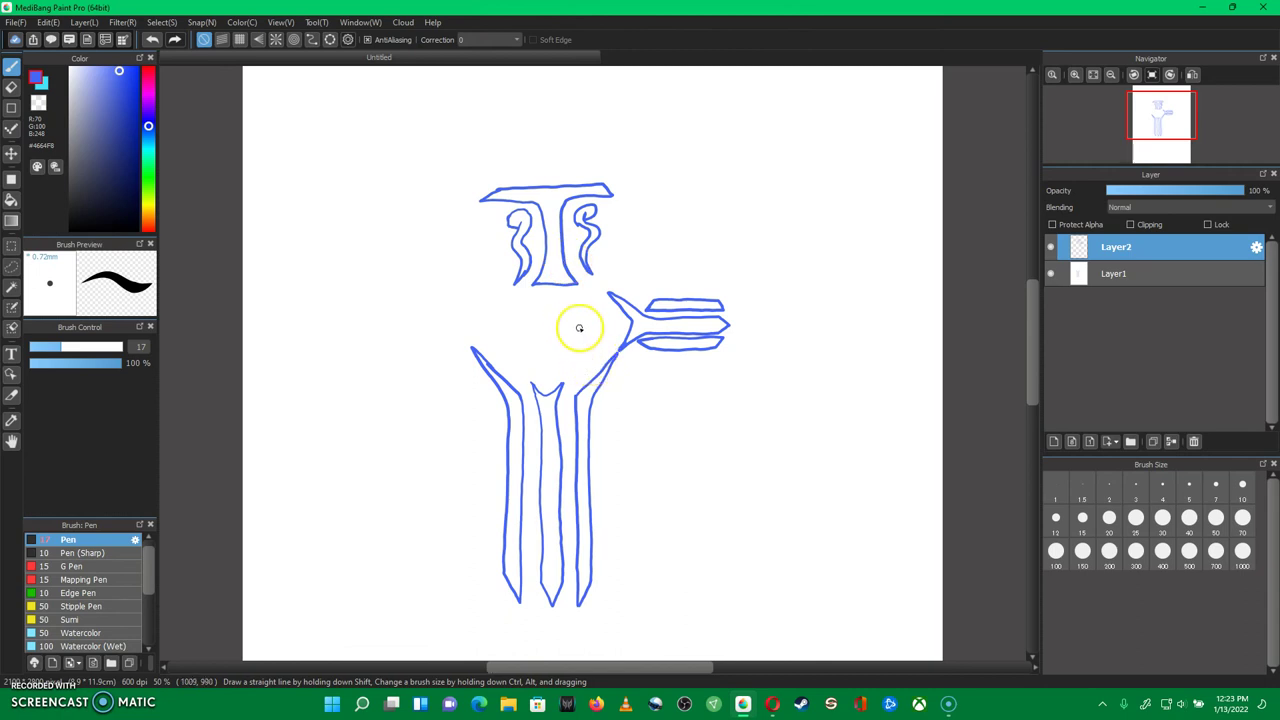
drag(520, 226, 519, 226)
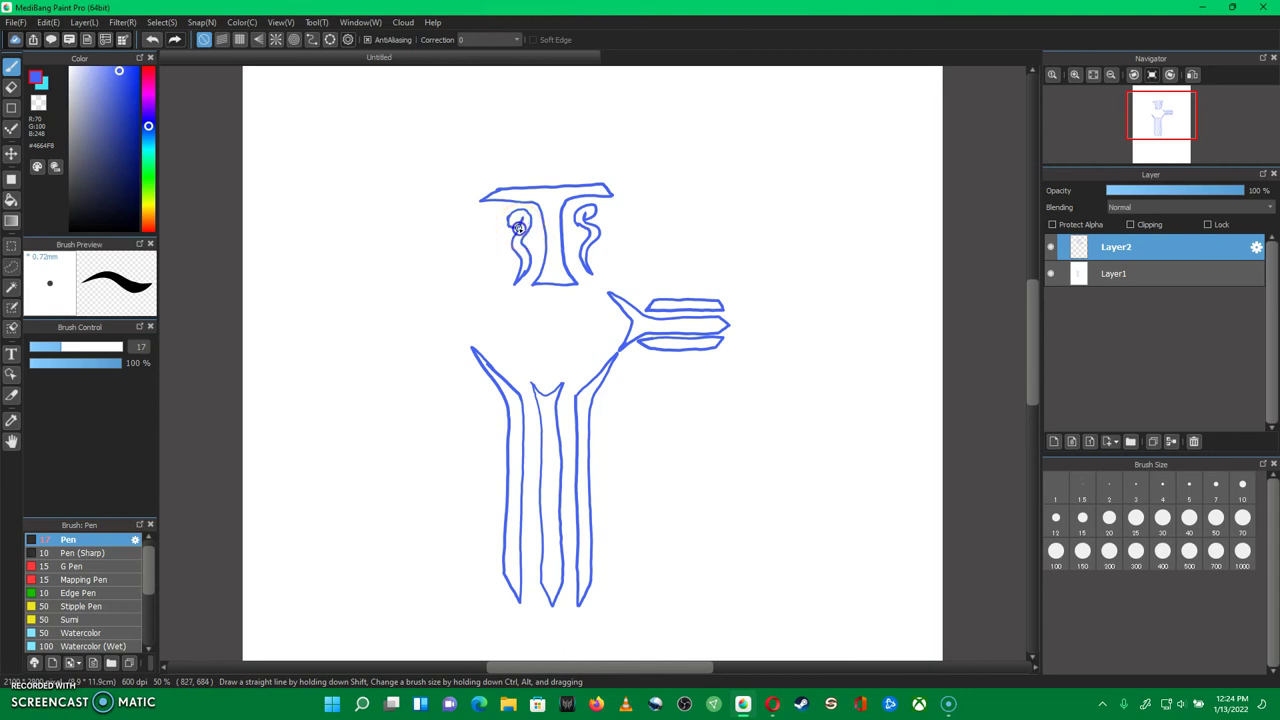
key(ctrl+z)
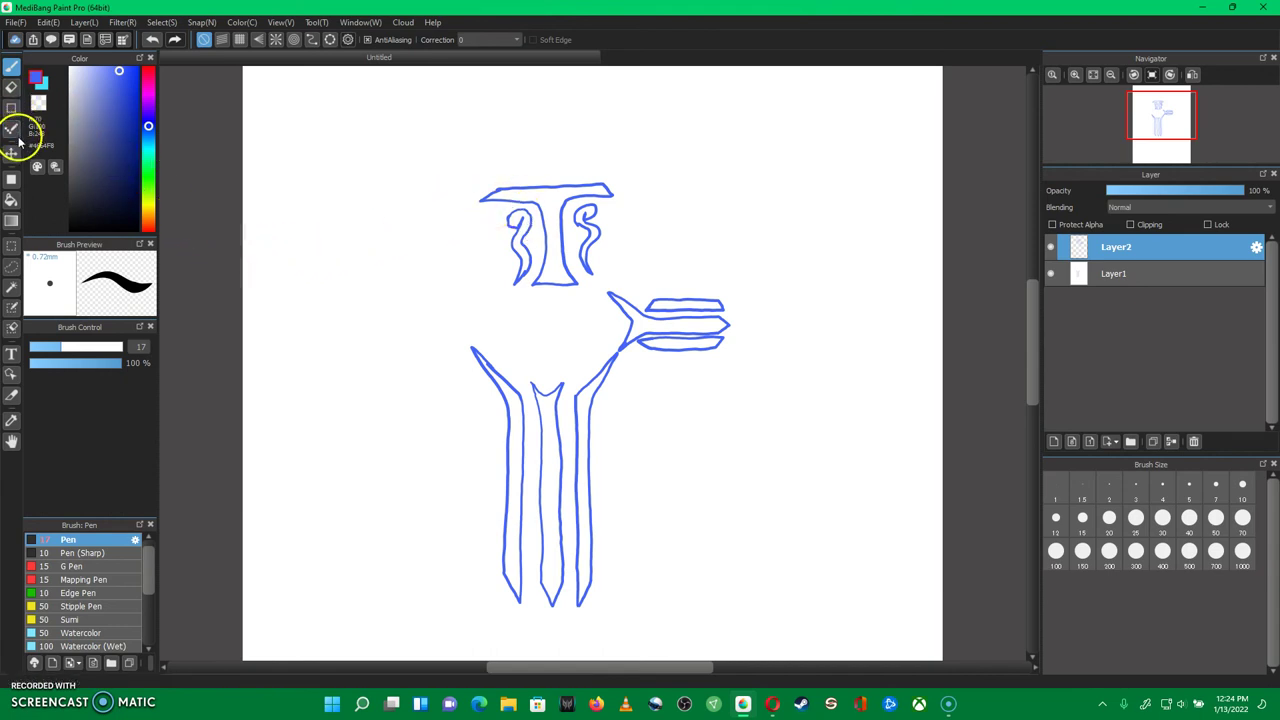
Erase the left curl's outer edge and return to the pen brush
click(11, 197)
click(11, 86)
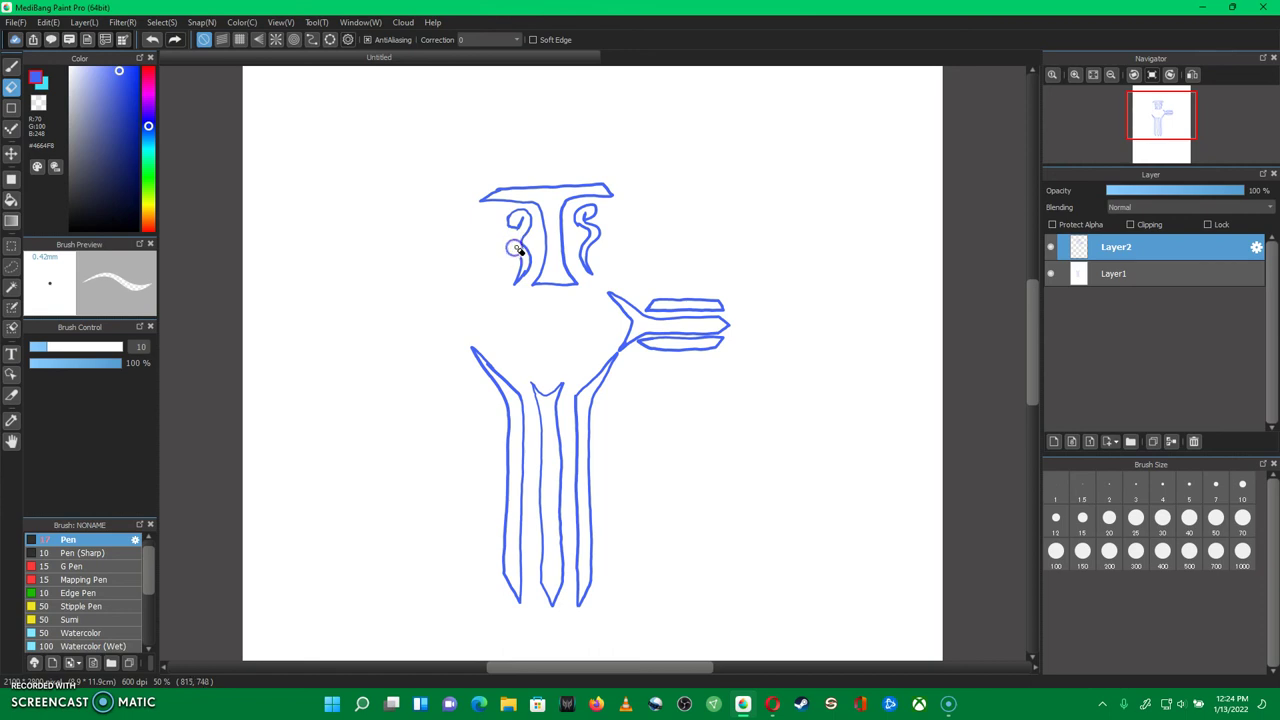
click(515, 230)
click(11, 65)
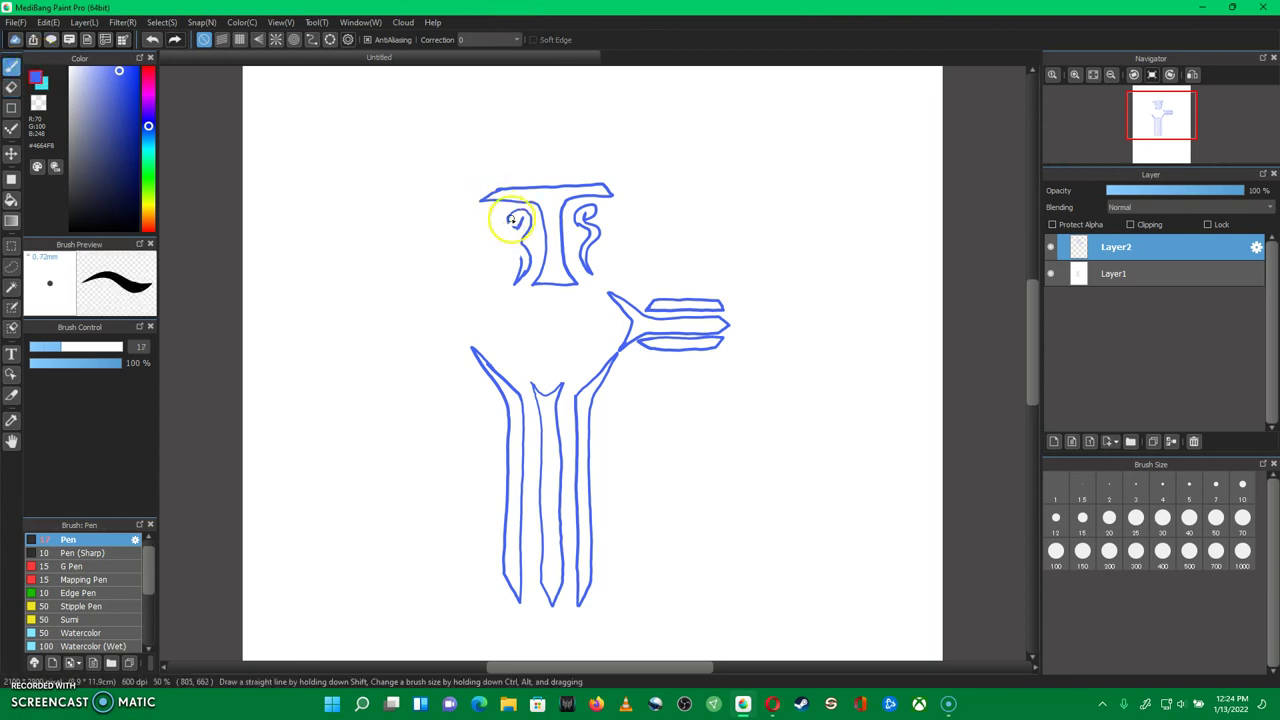
scroll(510, 220, up, 1)
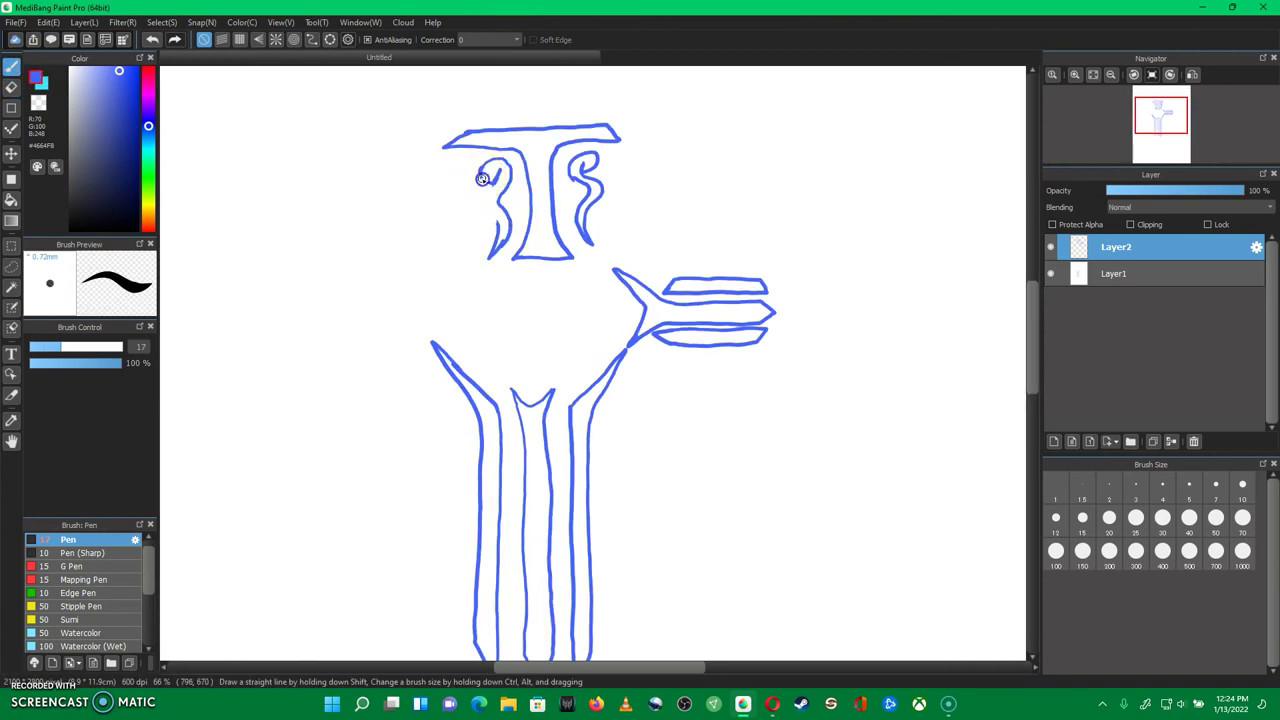
mouse_move(491, 186)
mouse_down()
mouse_move(529, 194)
mouse_move(549, 217)
mouse_move(506, 162)
mouse_up()
drag(497, 182, 492, 190)
drag(500, 231, 497, 245)
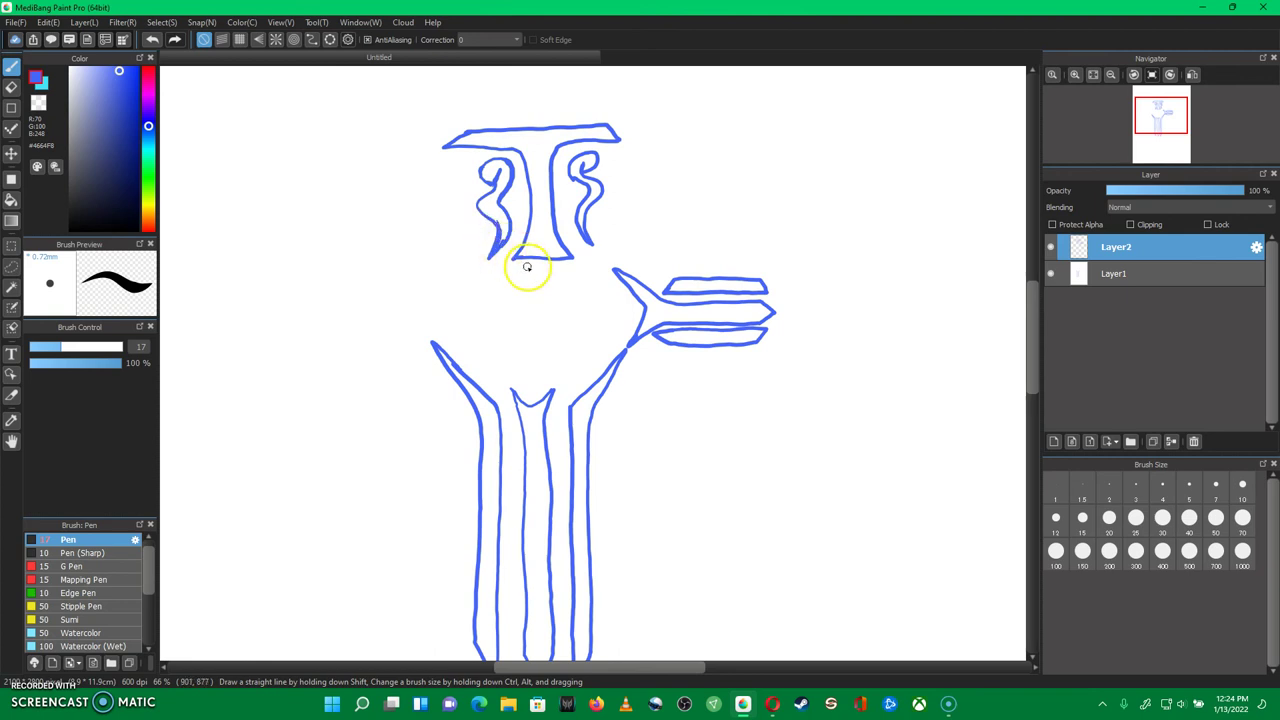
key(ctrl+z)
key(ctrl+z)
key(ctrl+z)
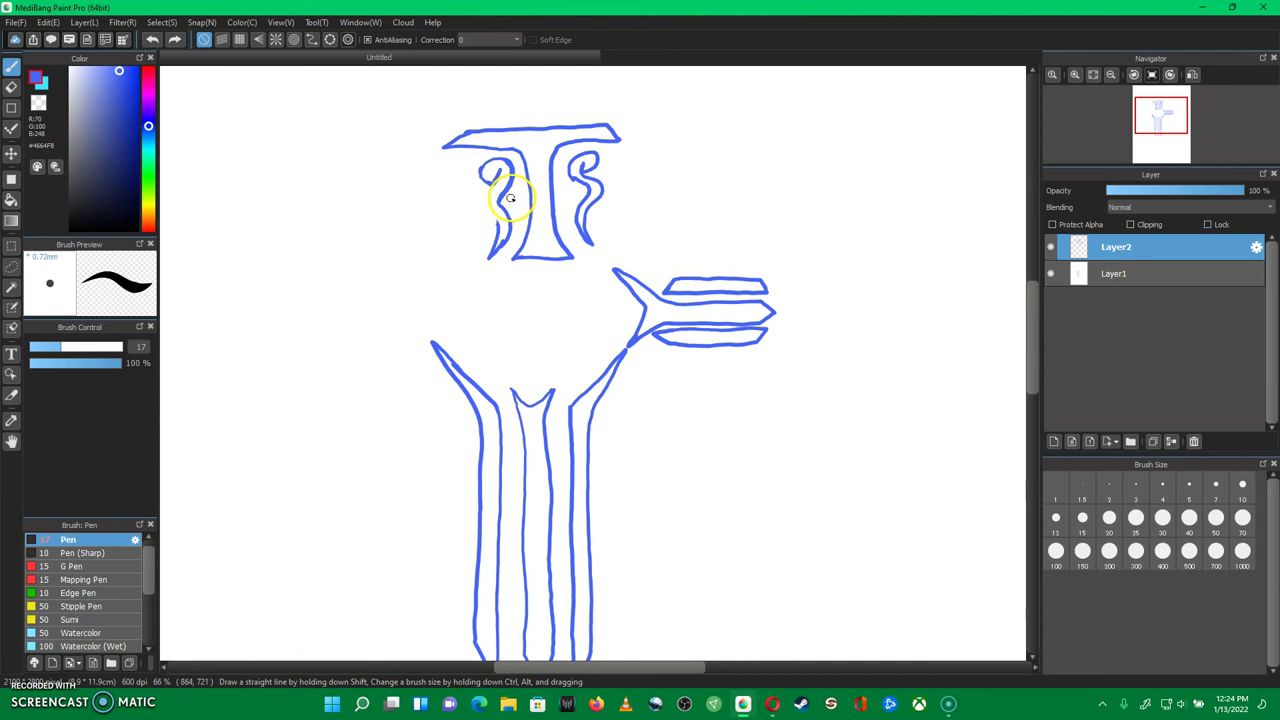
Redraw the left curl's outer edge, then erase the excess thickness from its lines
mouse_move(510, 203)
mouse_down()
mouse_move(515, 225)
mouse_move(520, 200)
mouse_move(498, 168)
mouse_move(516, 200)
mouse_move(510, 182)
mouse_up()
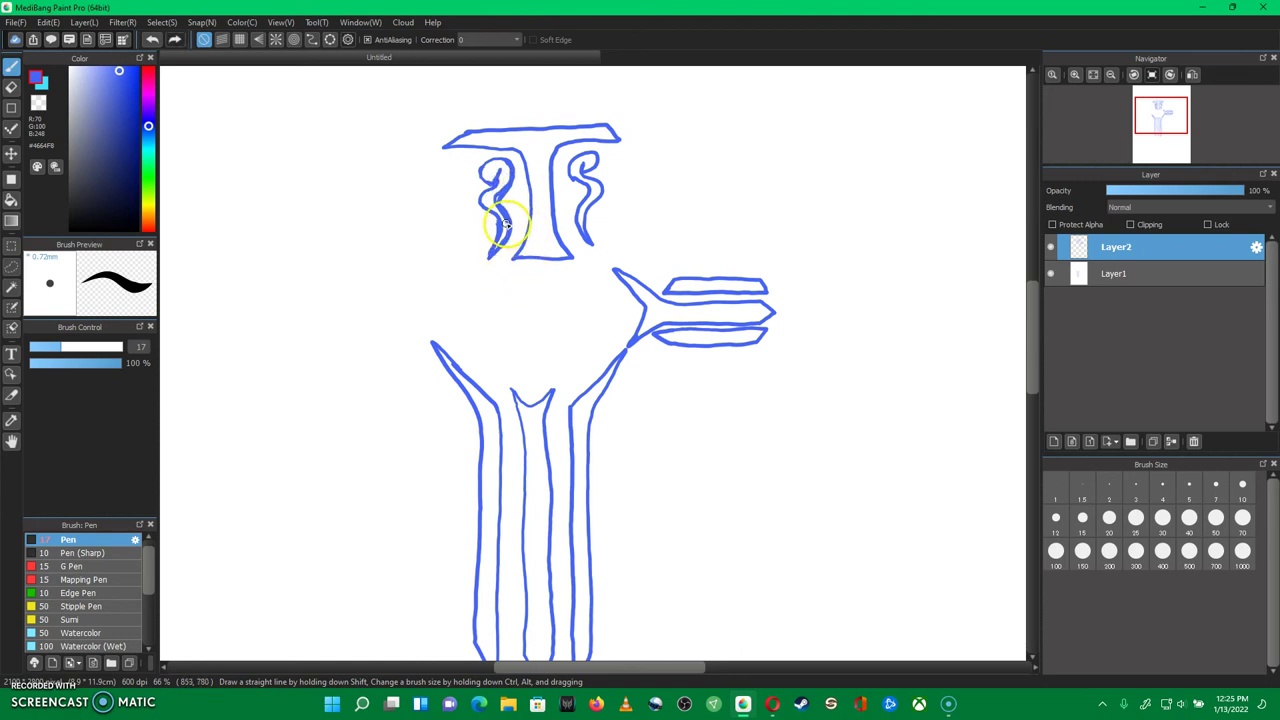
click(11, 87)
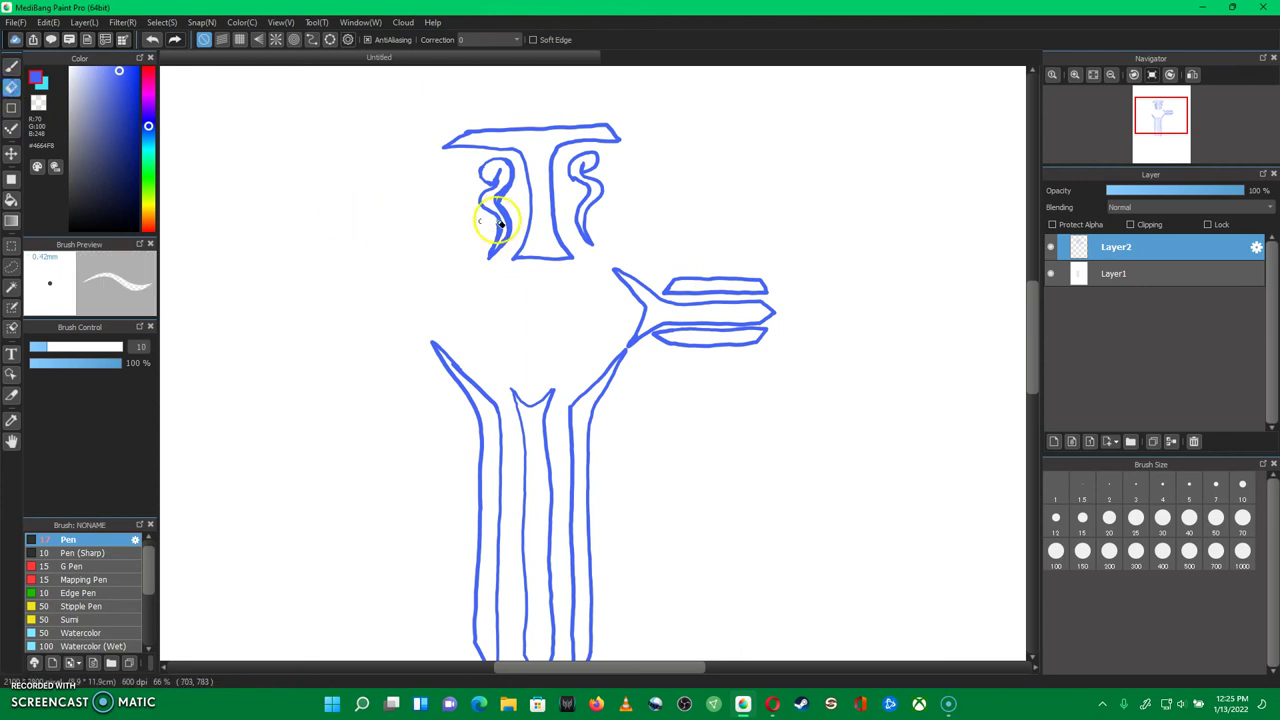
drag(505, 250, 493, 258)
drag(503, 196, 501, 198)
mouse_move(517, 210)
mouse_down()
mouse_move(528, 244)
mouse_move(493, 248)
mouse_up()
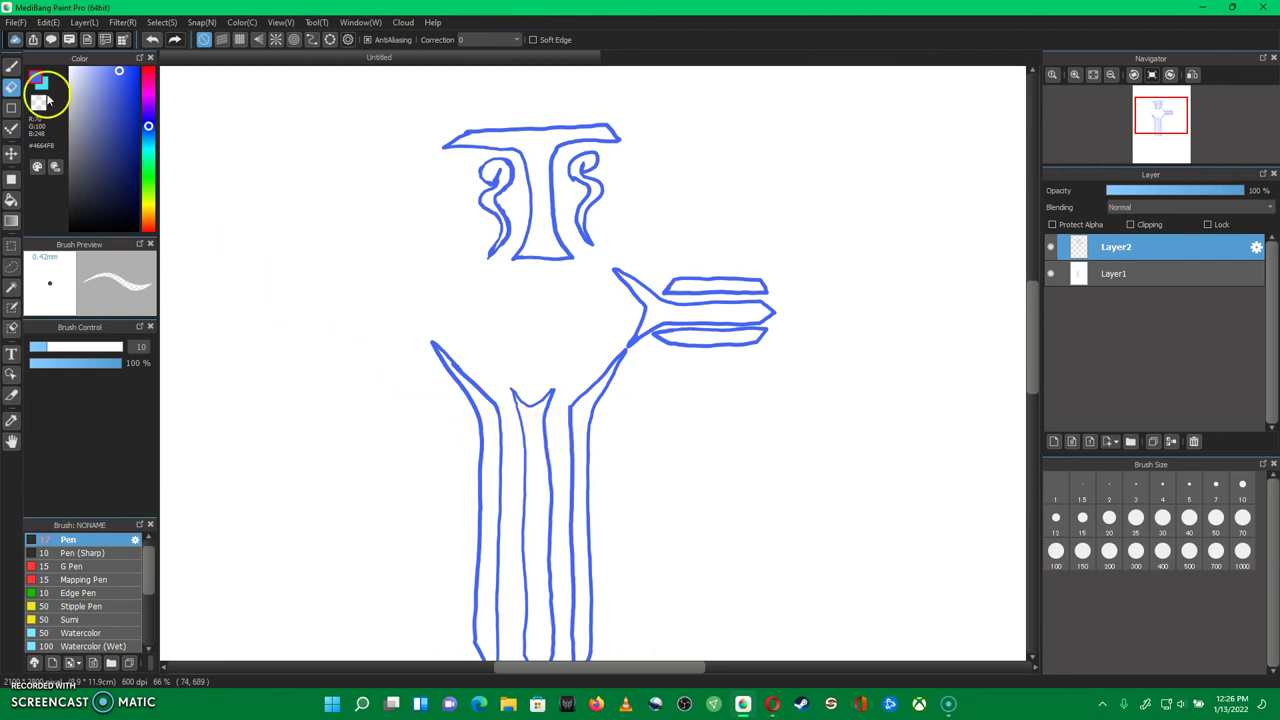
click(11, 65)
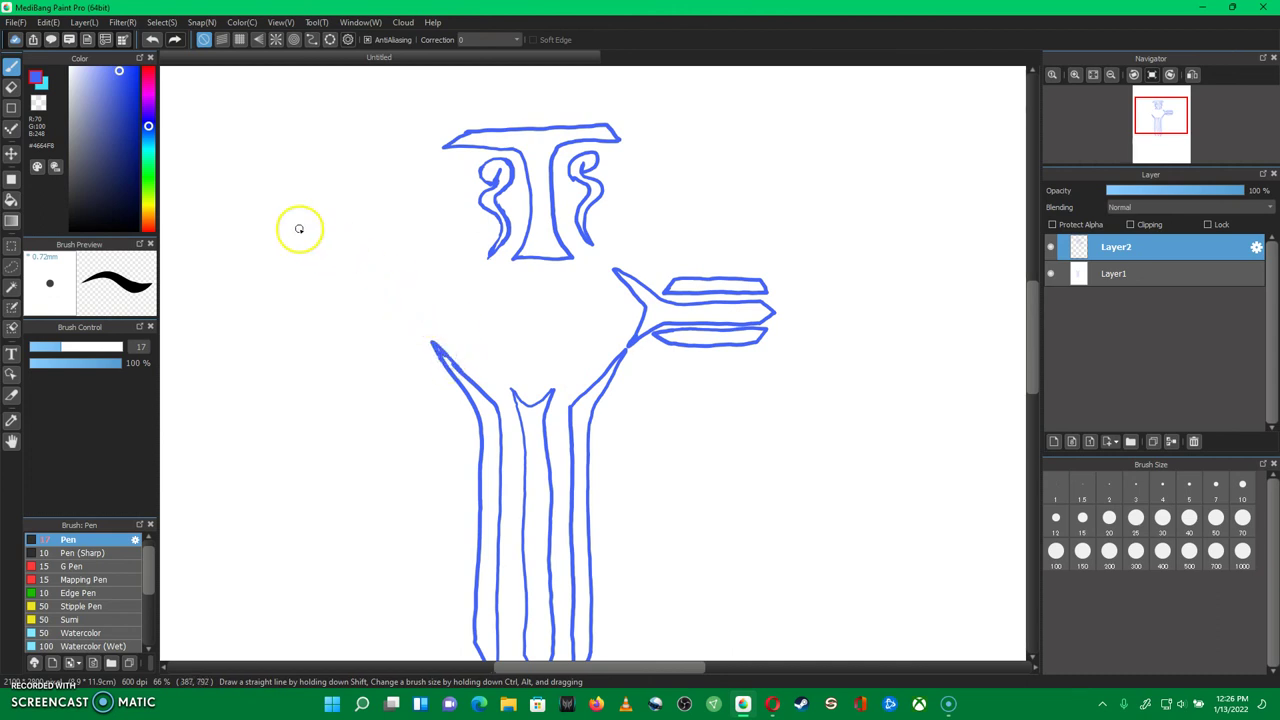
Trim the left bar's flared upper tip on Layer1 with the eraser and cover the residue with a white (#FFFFFF) pen
click(11, 87)
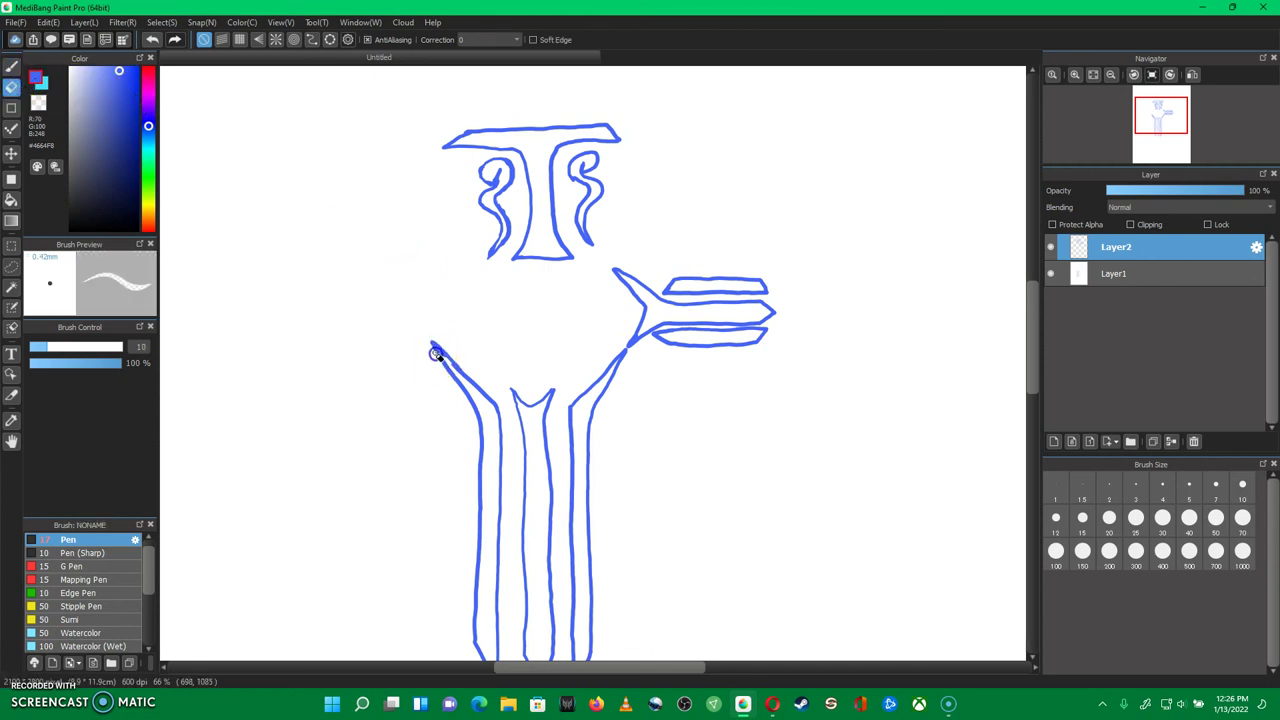
click(1078, 273)
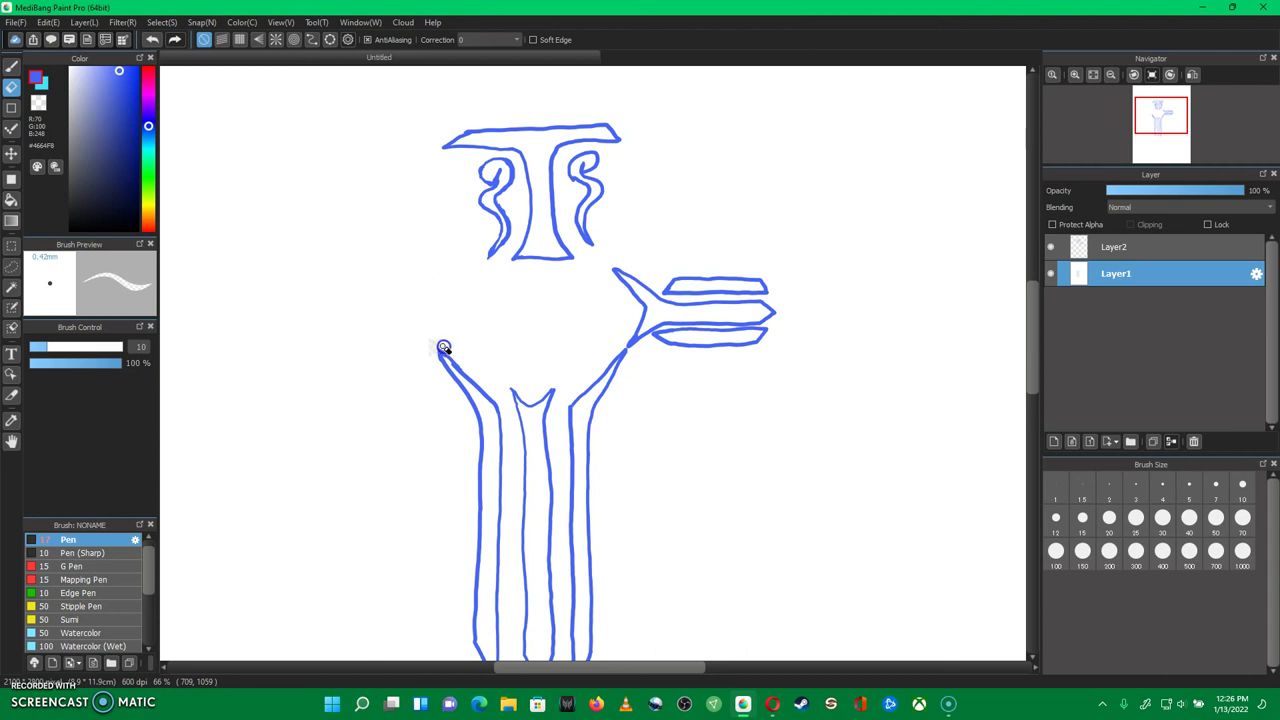
click(12, 65)
click(40, 82)
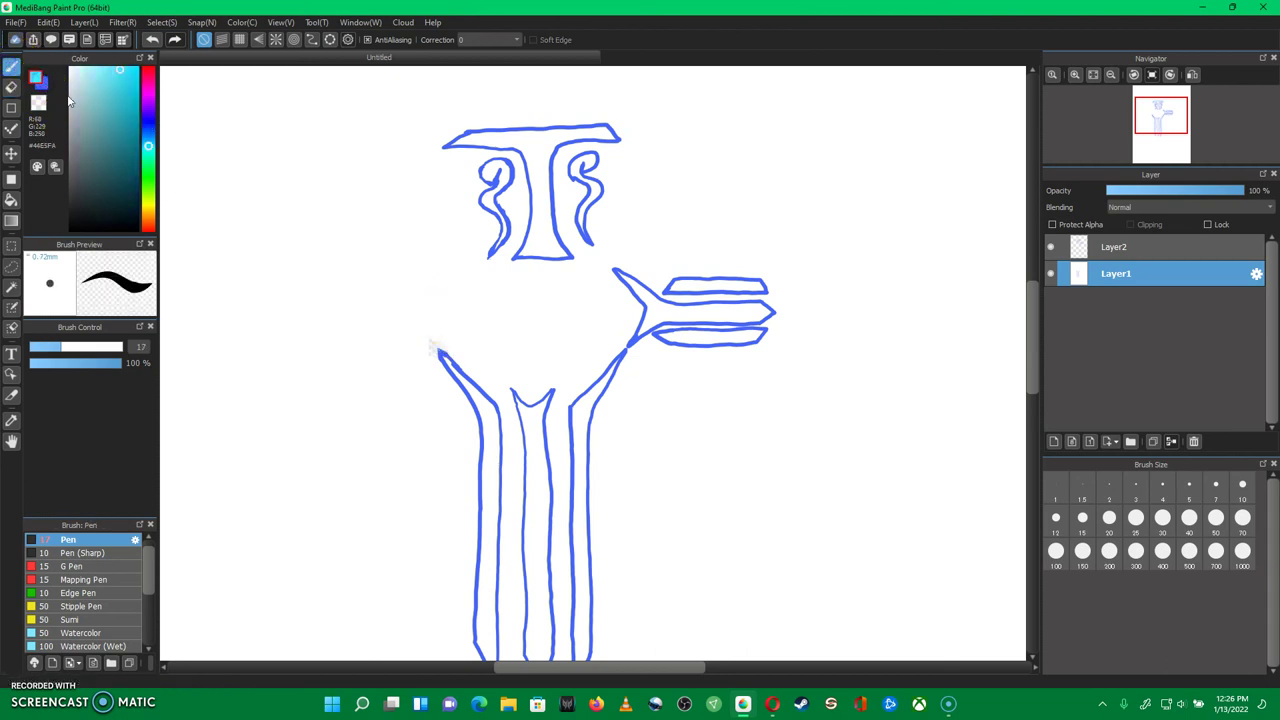
click(69, 67)
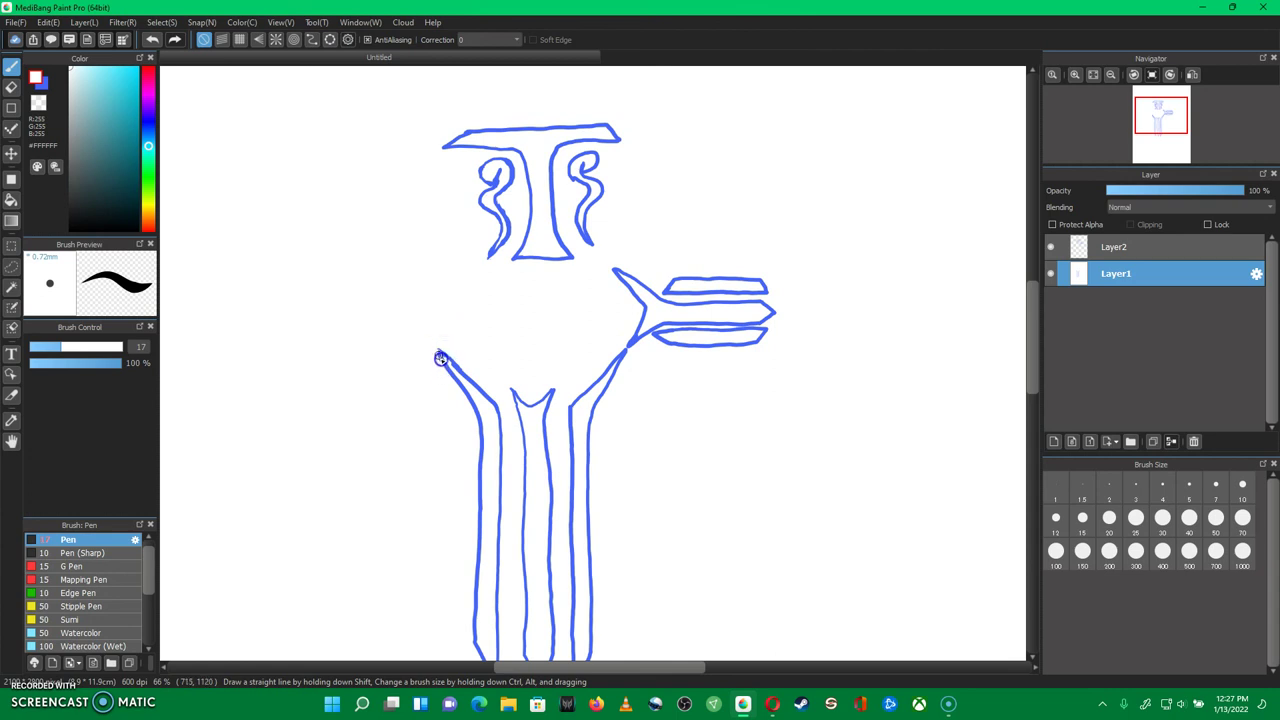
mouse_move(439, 351)
mouse_down()
mouse_move(468, 379)
mouse_move(438, 357)
mouse_up()
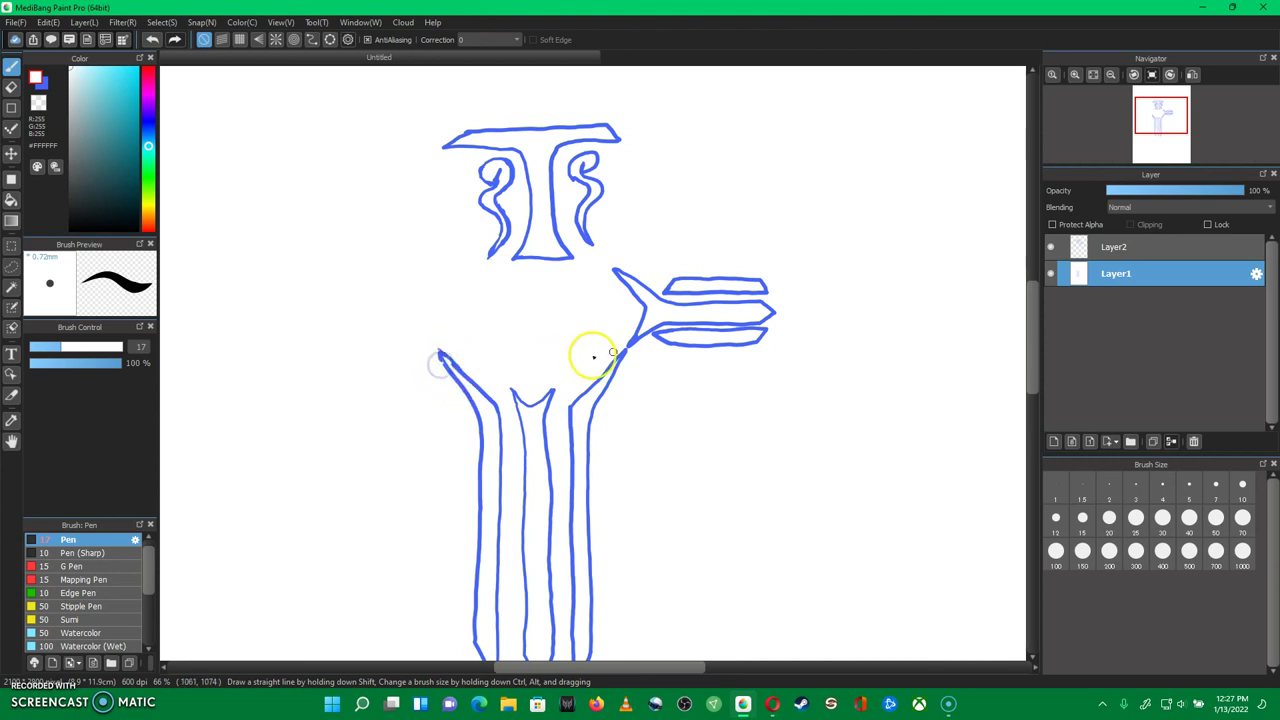
click(1111, 250)
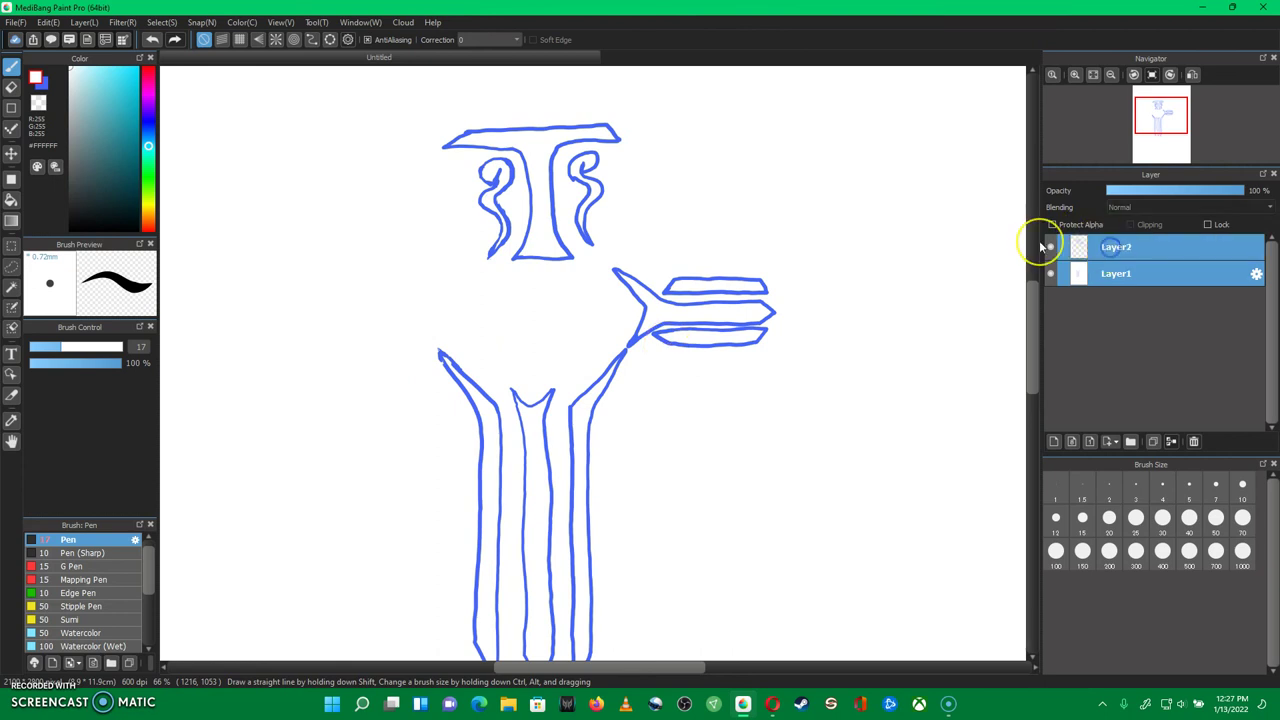